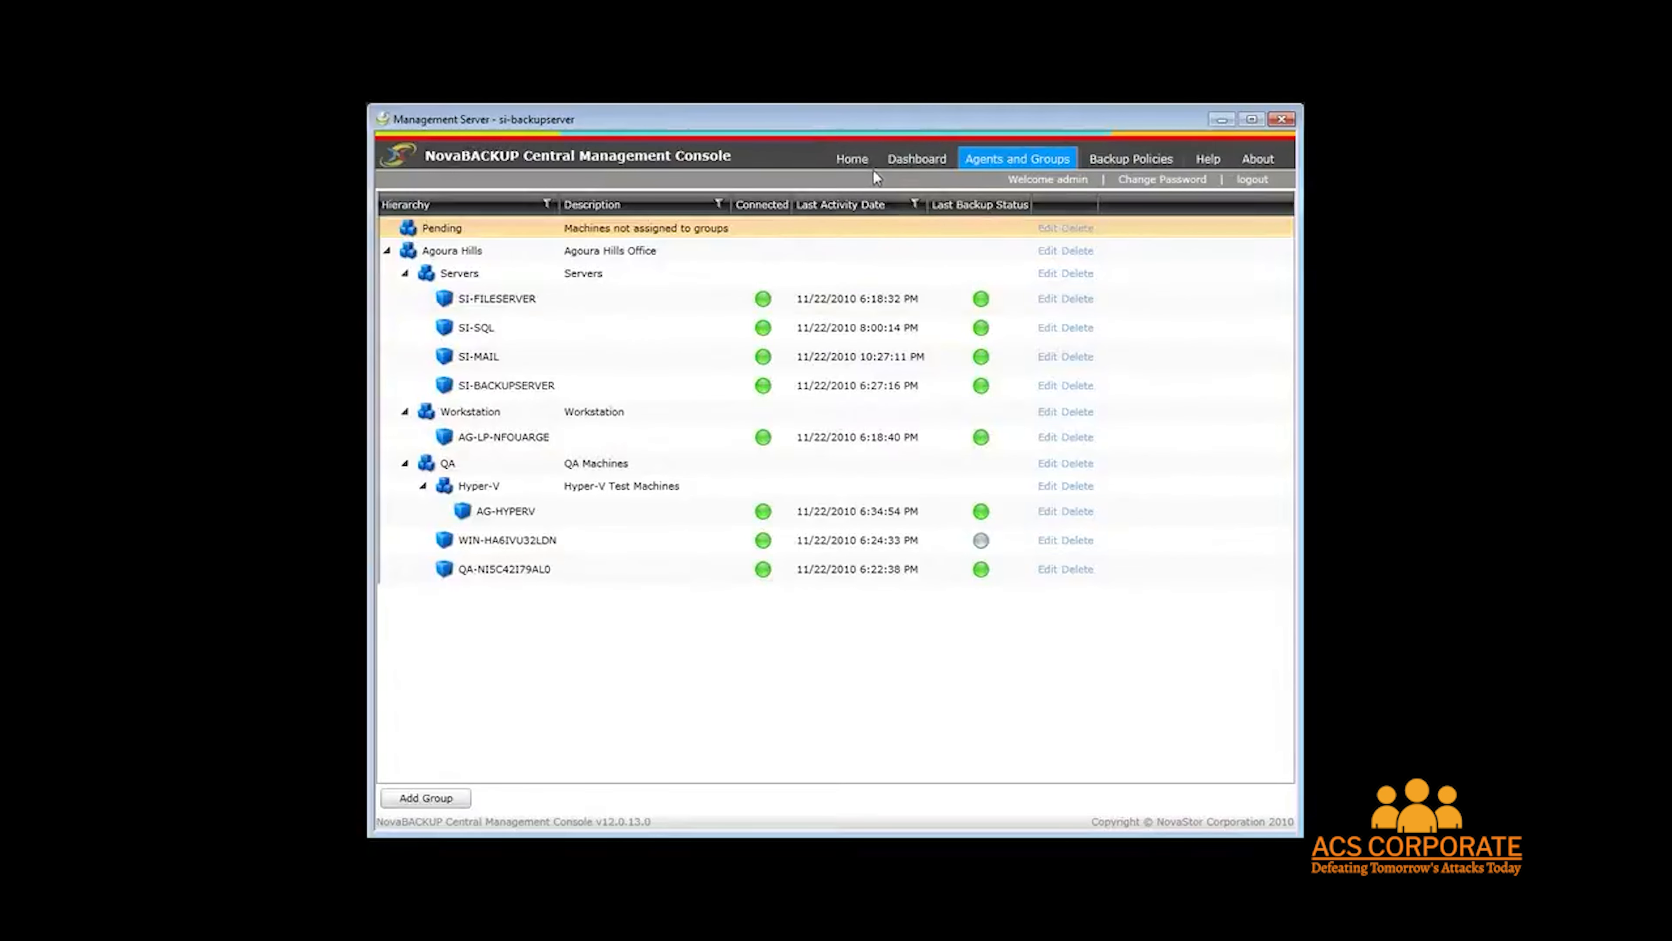
Open the dashboard and view the log details of the SI-MAIL backup job, then close them.
{"action": "left_click", "coordinate": [854, 161]}
{"action": "left_click", "coordinate": [899, 164]}
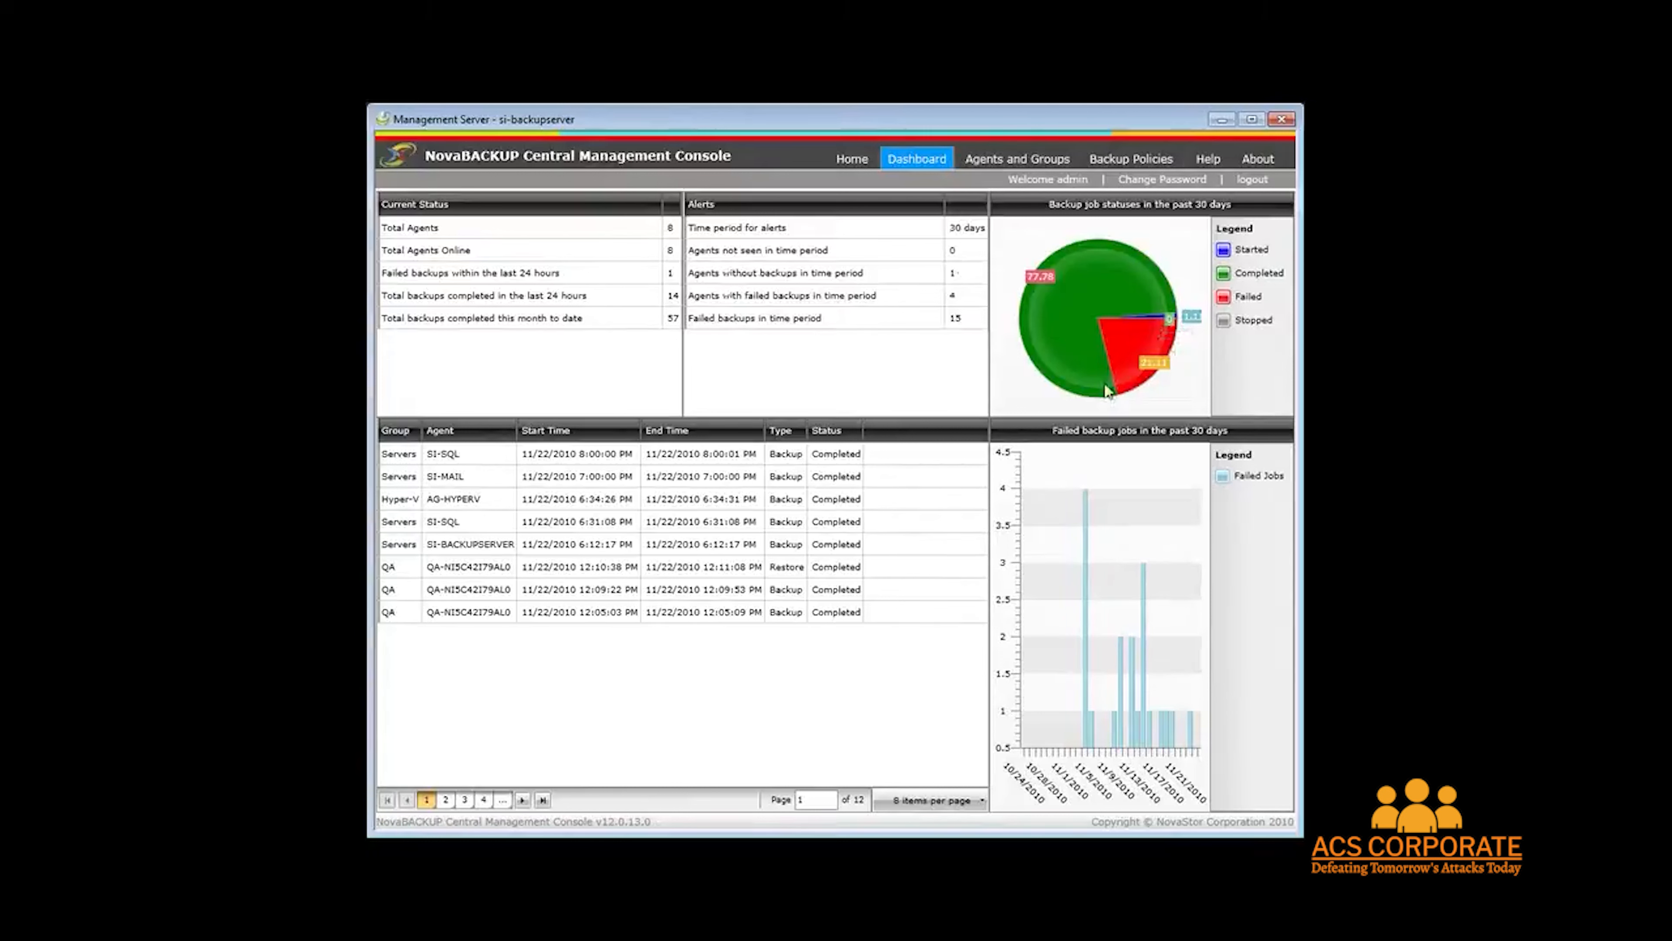
{"action": "mouse_move", "coordinate": [1143, 358]}
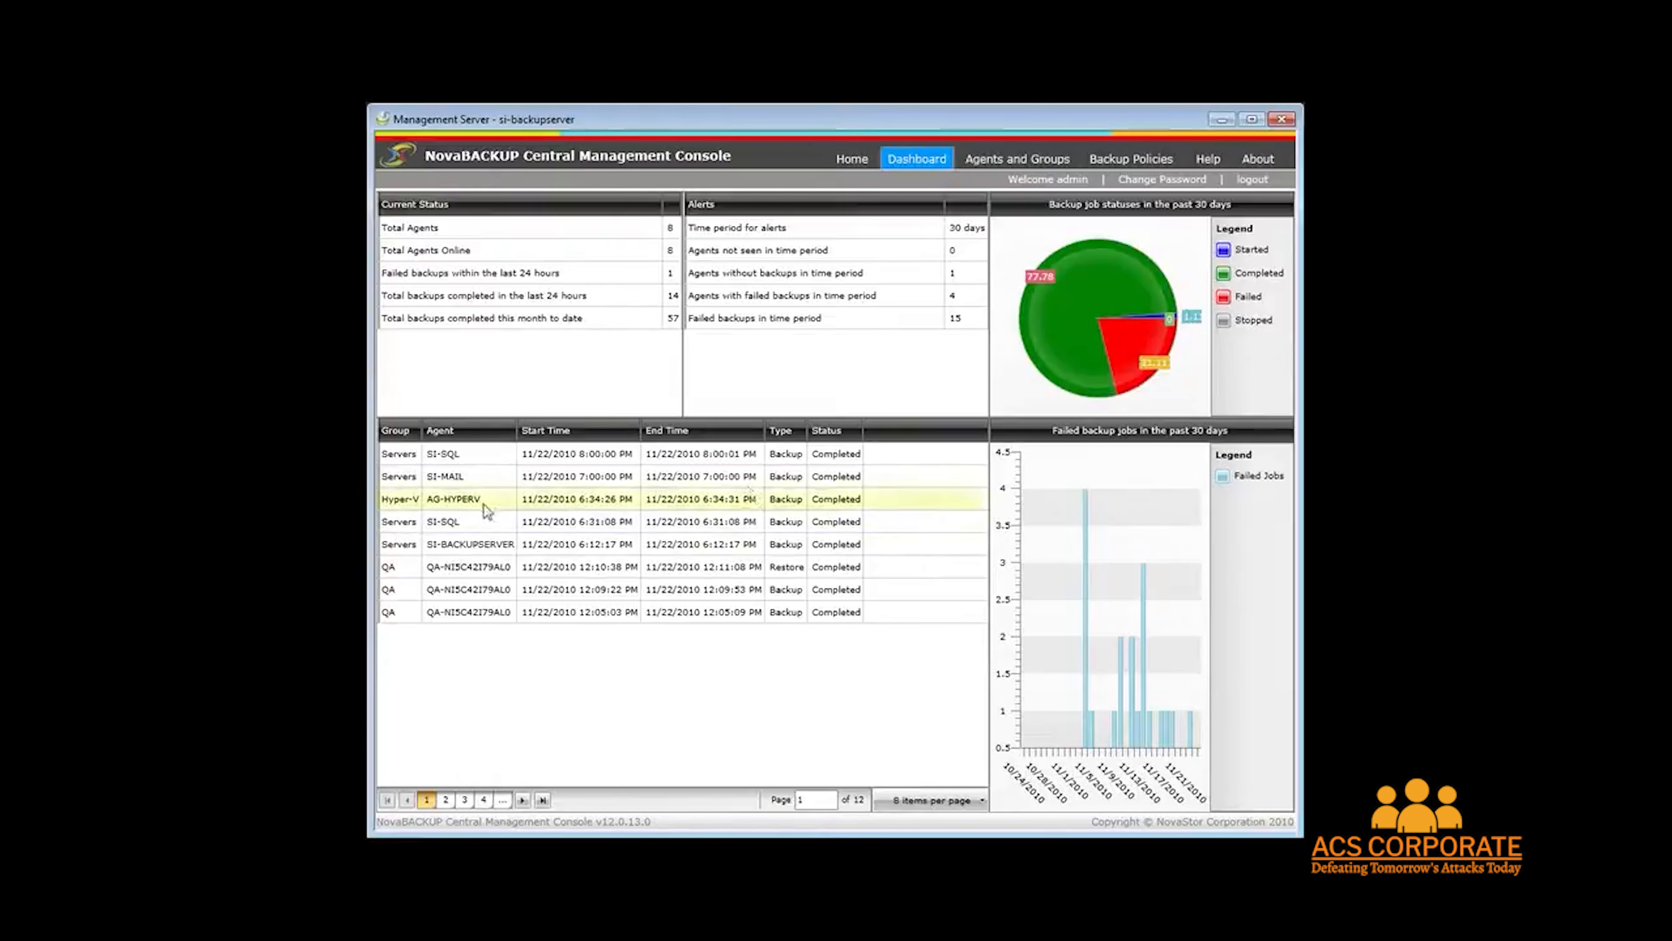
{"action": "double_click", "coordinate": [494, 476]}
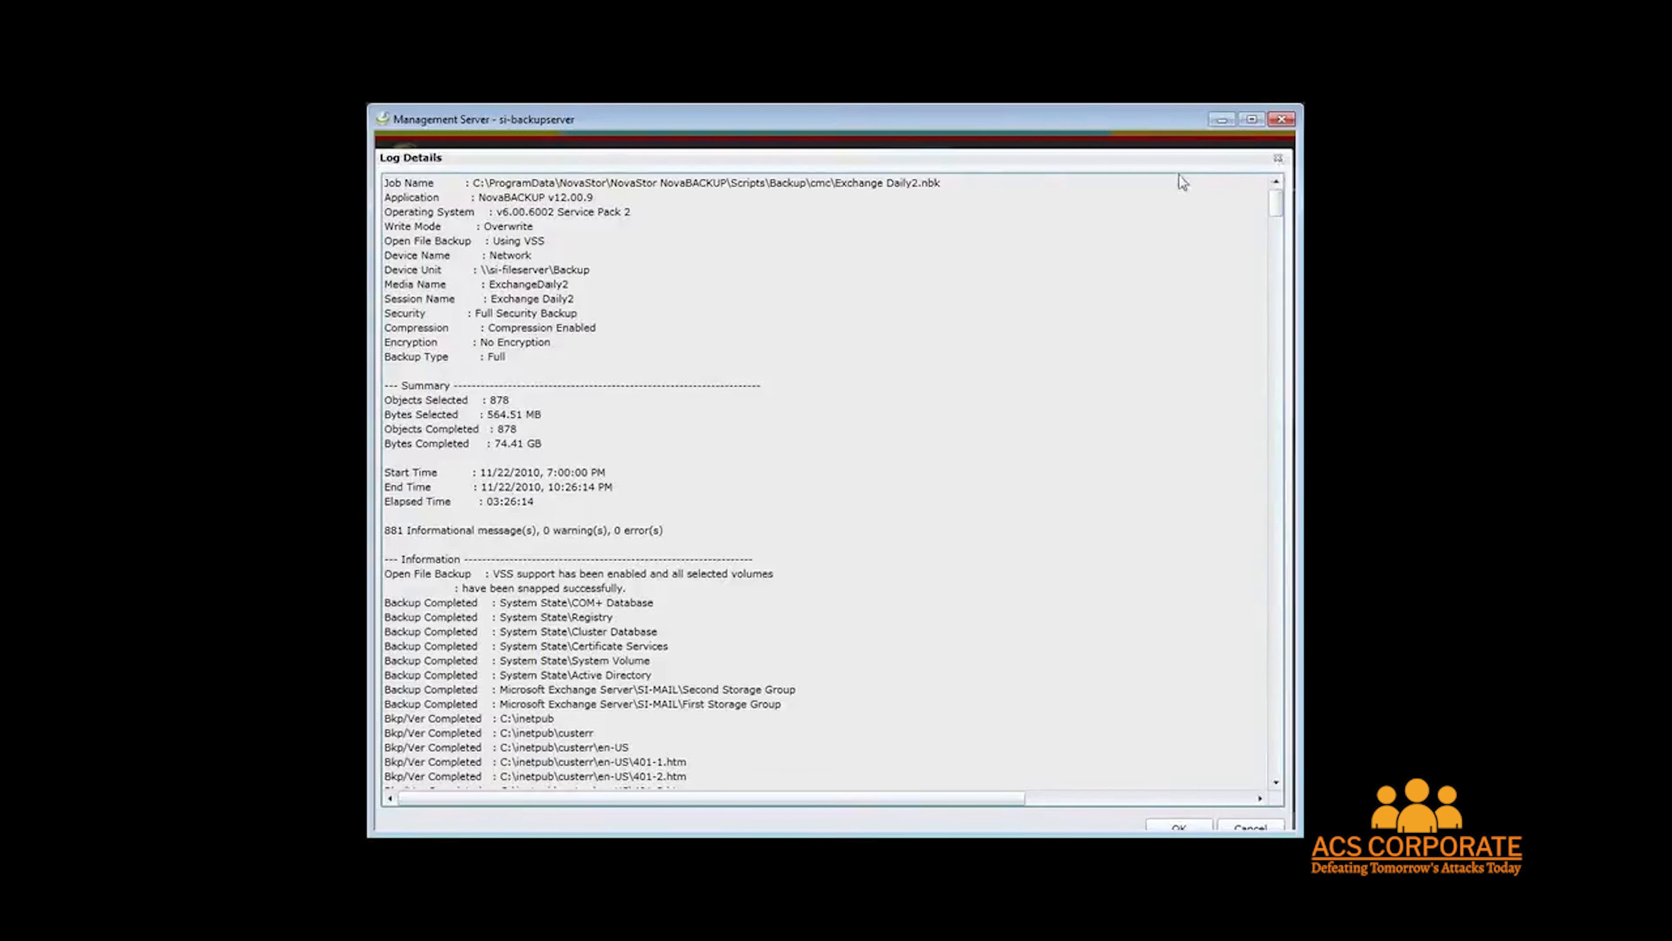
{"action": "left_click", "coordinate": [1280, 159]}
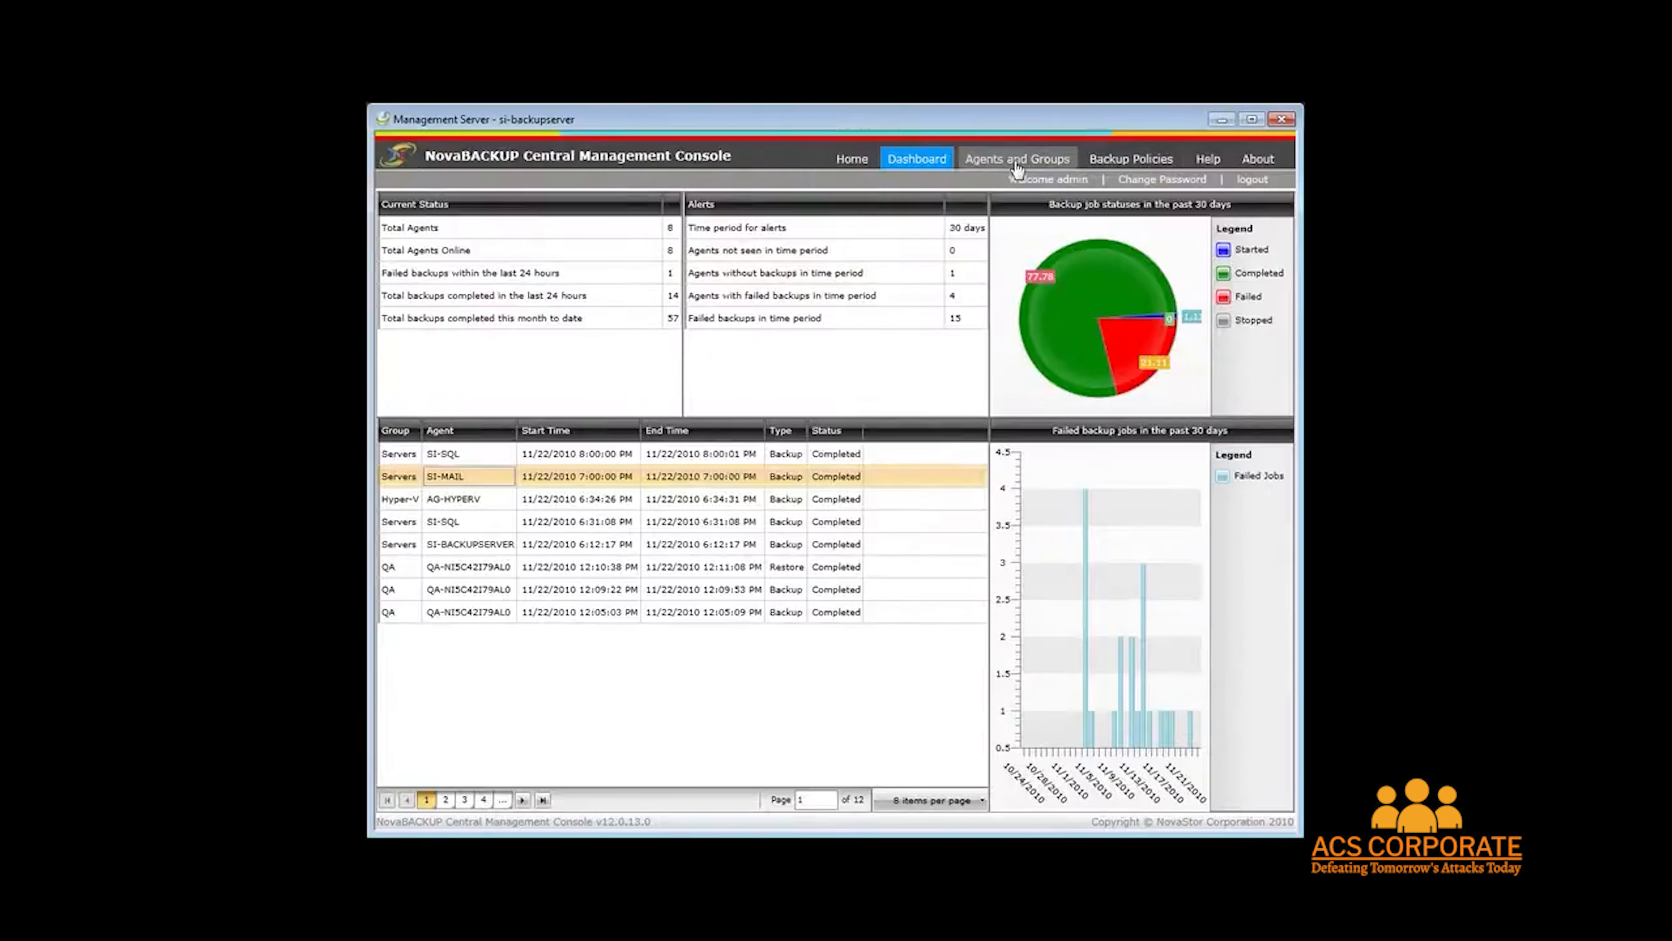
Open Agents and Groups and collapse and re-expand the Agoura Hills group to browse its machines.
{"action": "left_click", "coordinate": [1016, 168]}
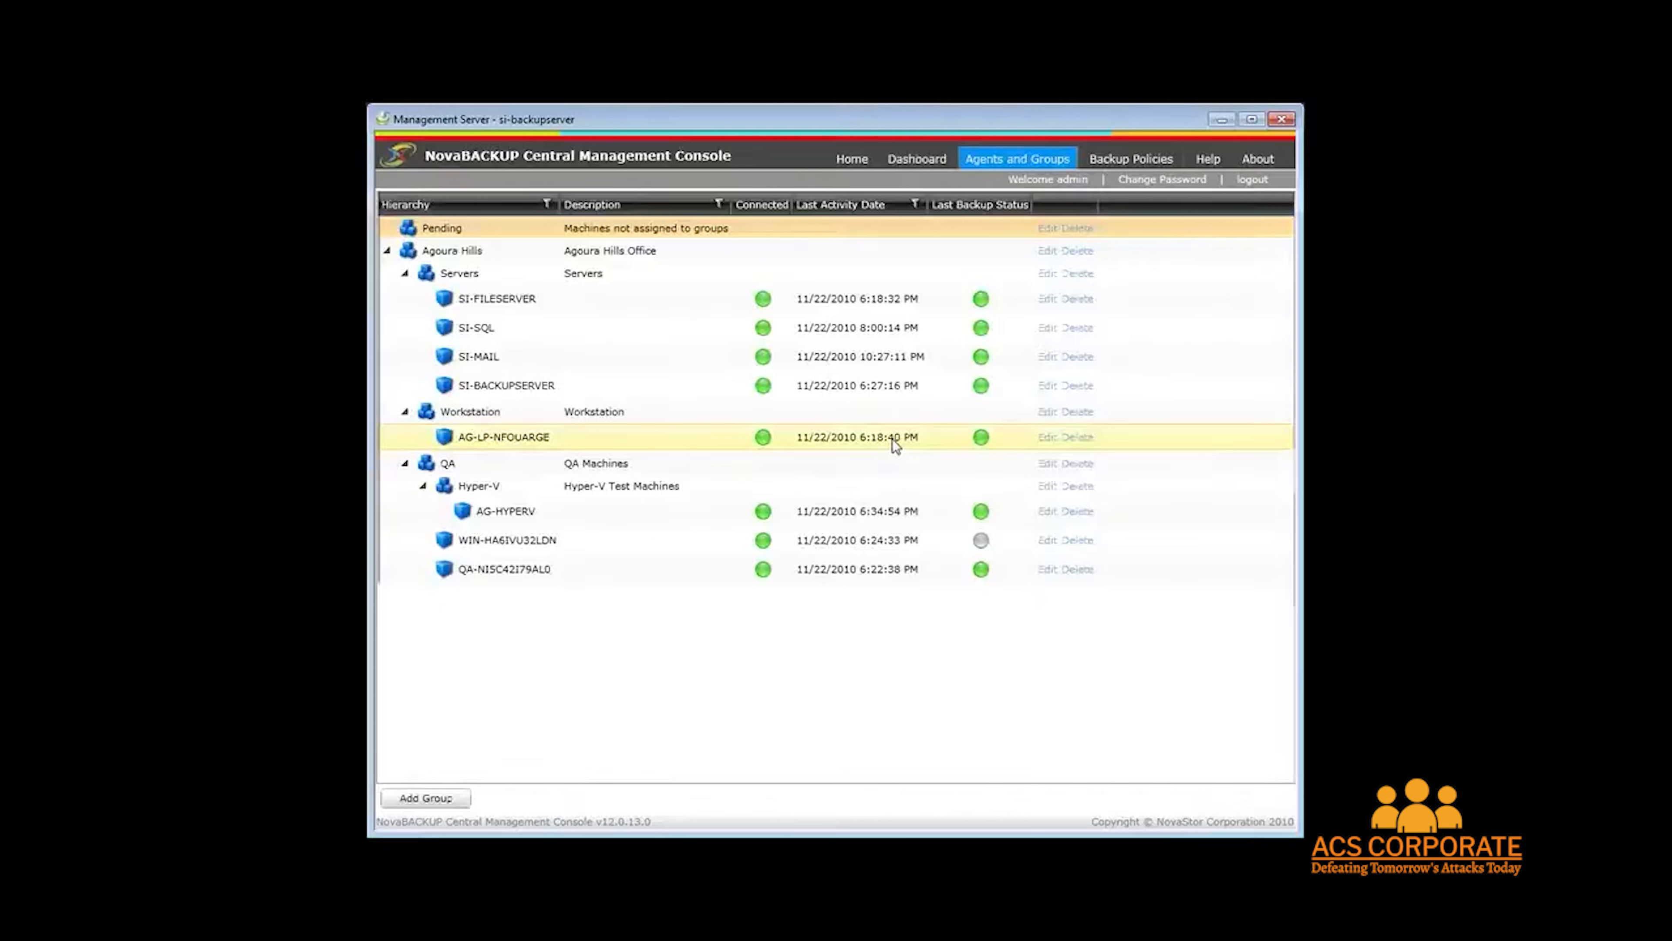
{"action": "left_click", "coordinate": [387, 252]}
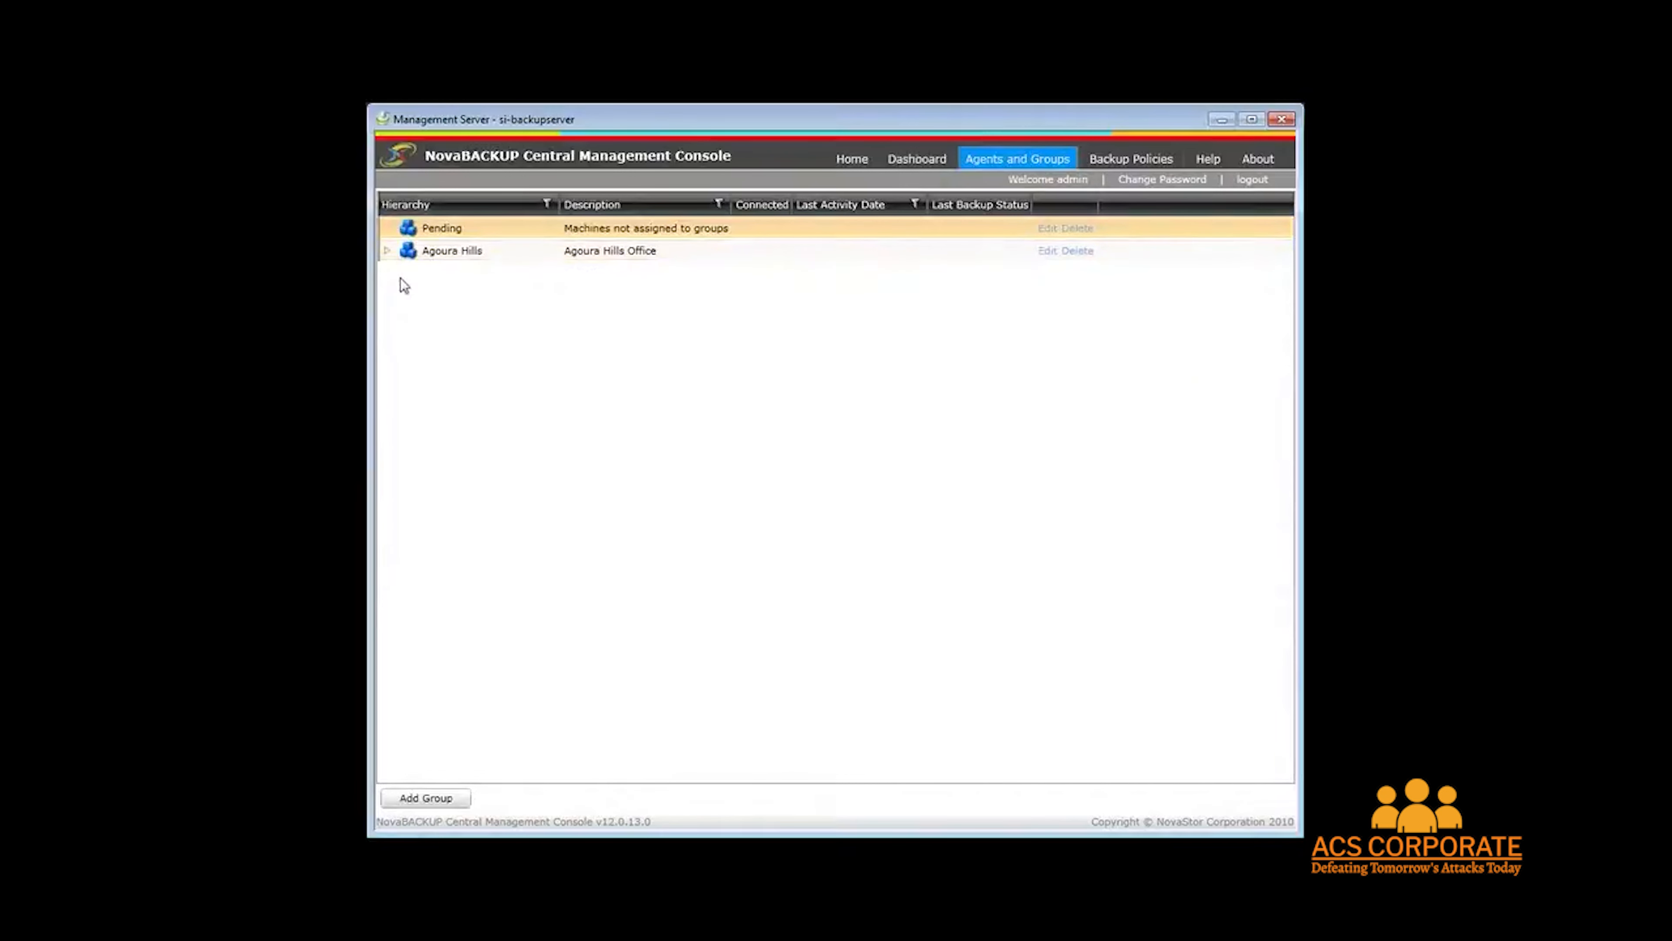
{"action": "left_click", "coordinate": [387, 253]}
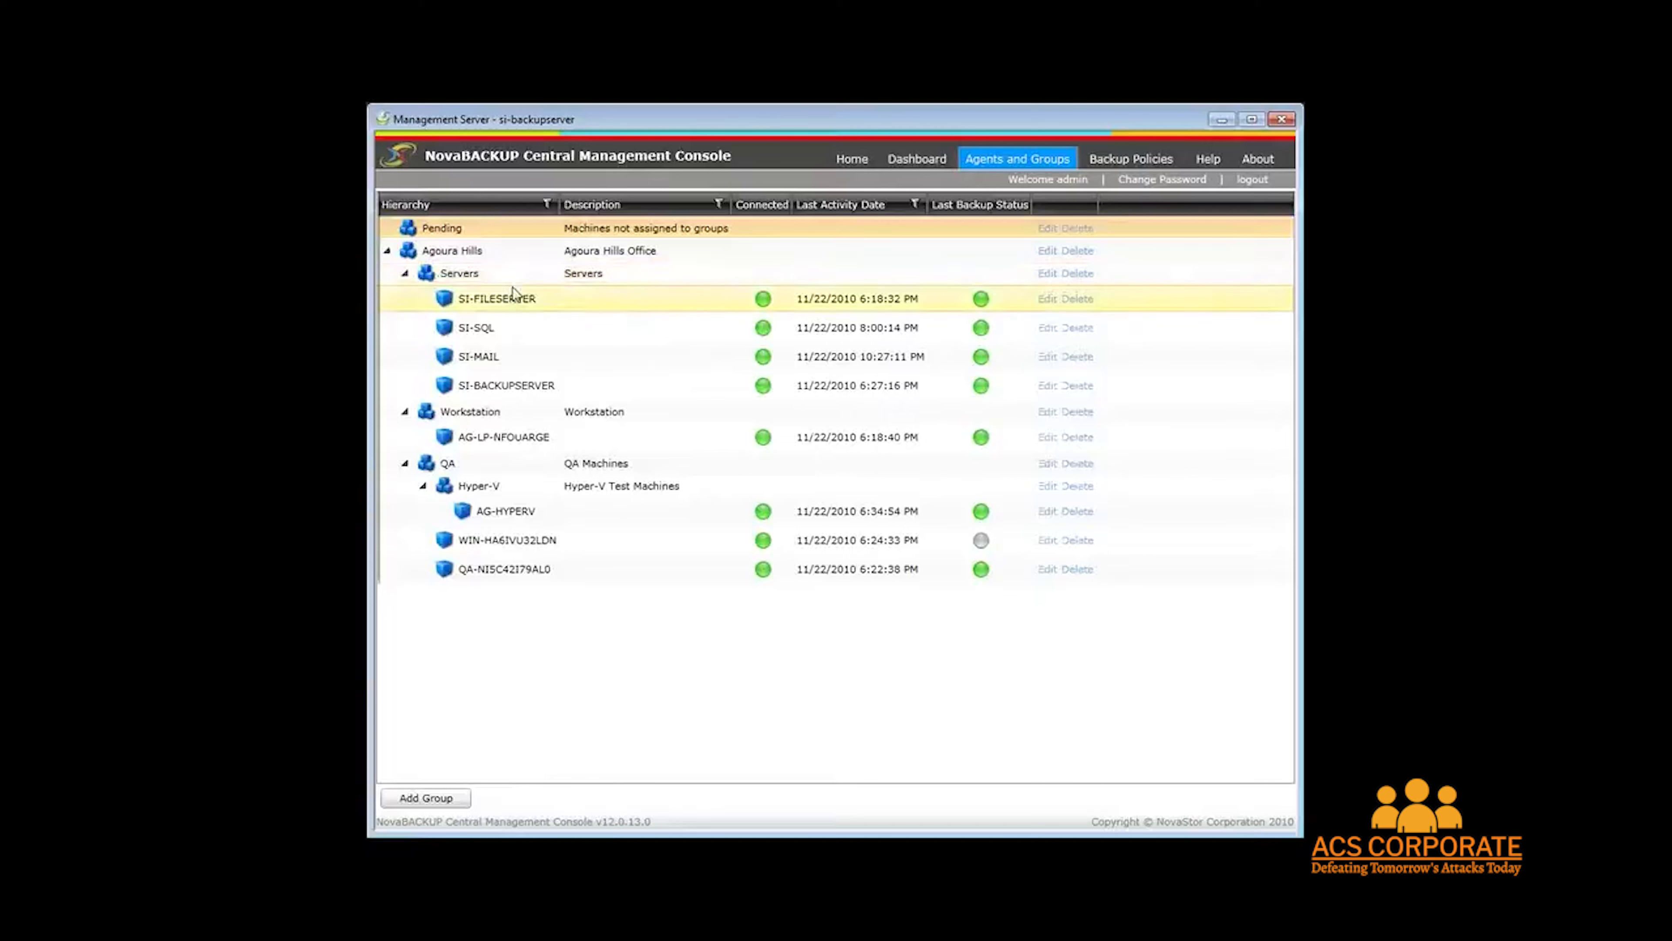
{"action": "left_click", "coordinate": [492, 300]}
{"action": "left_click", "coordinate": [494, 330]}
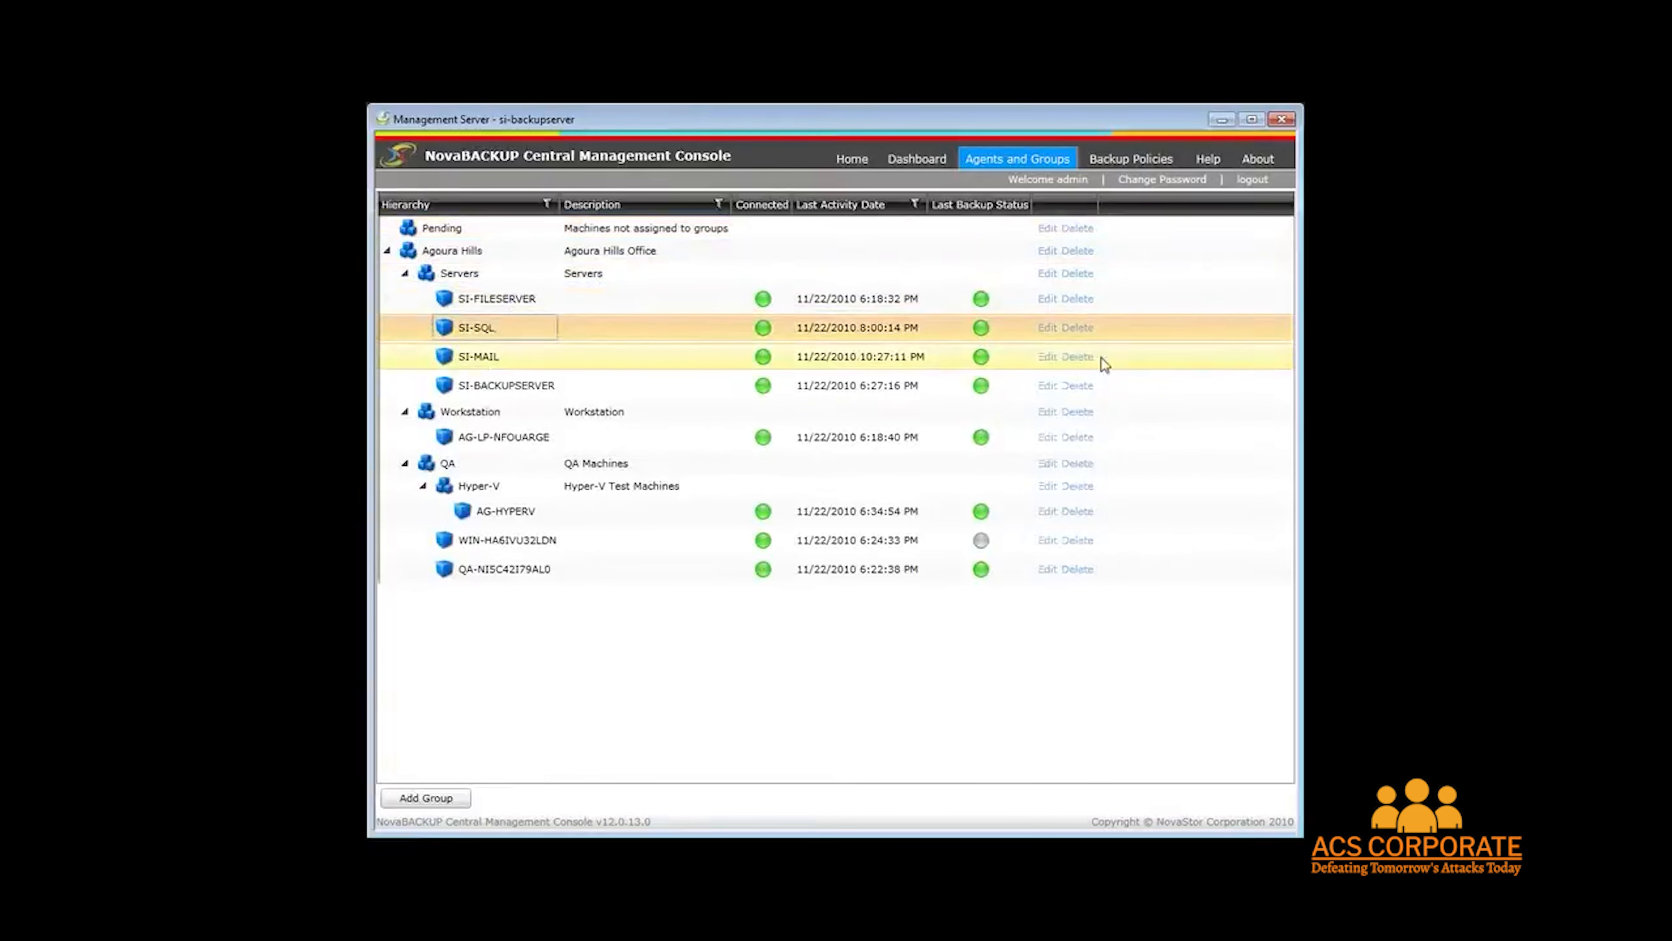
Open the SI-MAIL agent's Exchange Weekly backup for editing and step through its name and source pages.
{"action": "left_click", "coordinate": [1046, 356]}
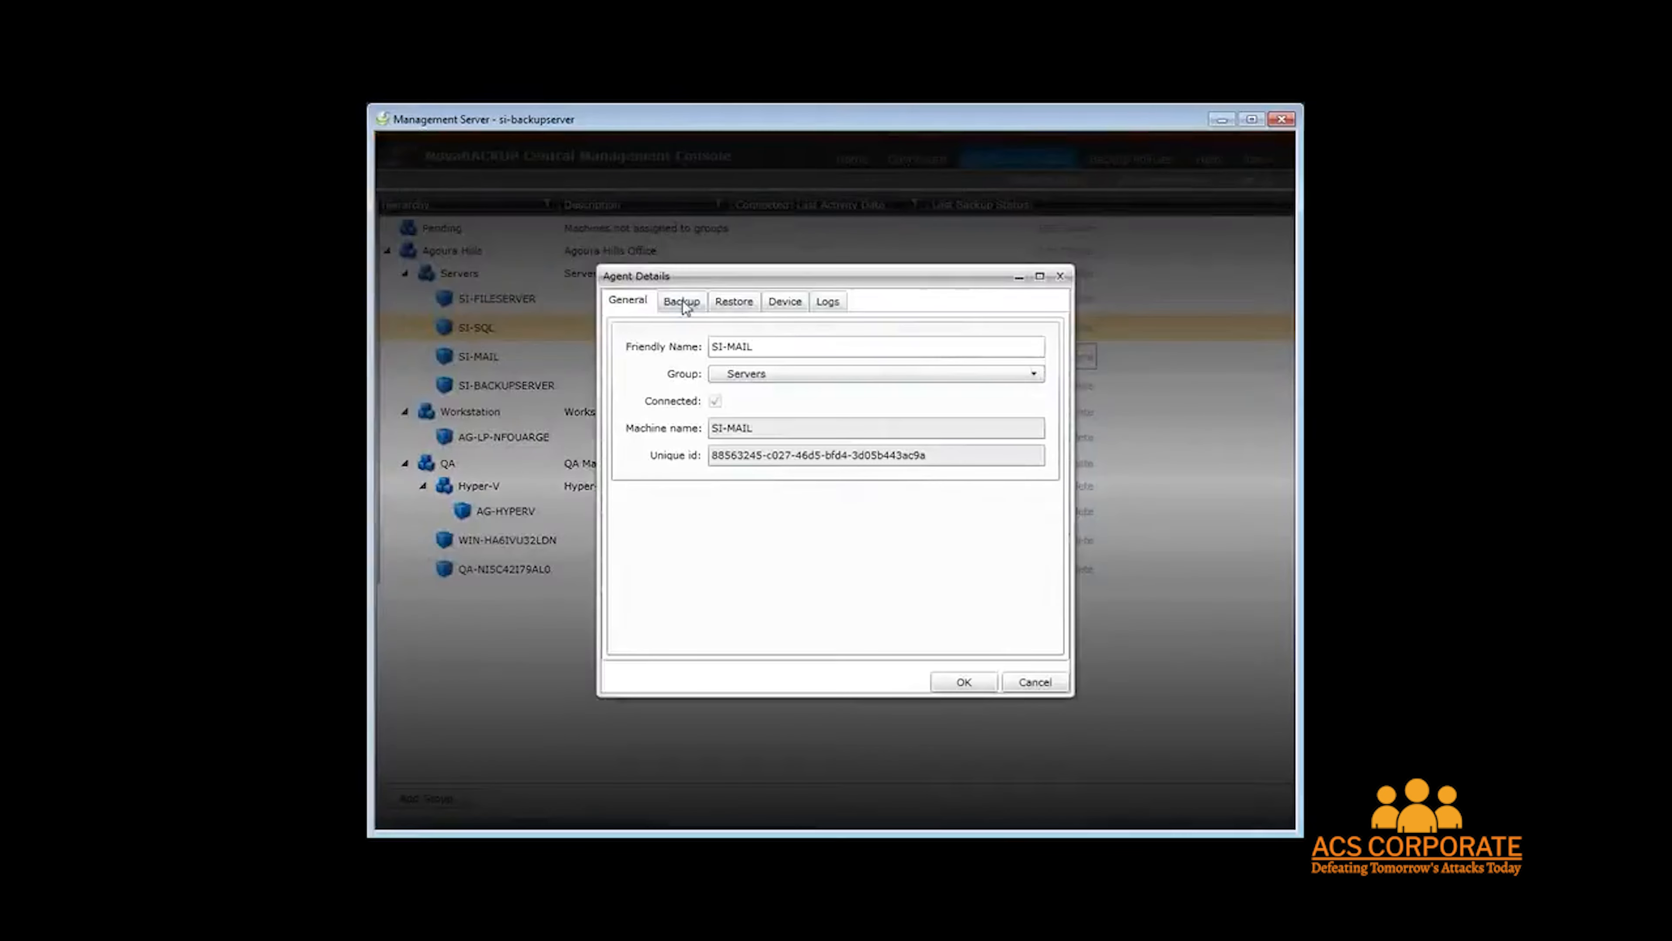
{"action": "left_click", "coordinate": [682, 302]}
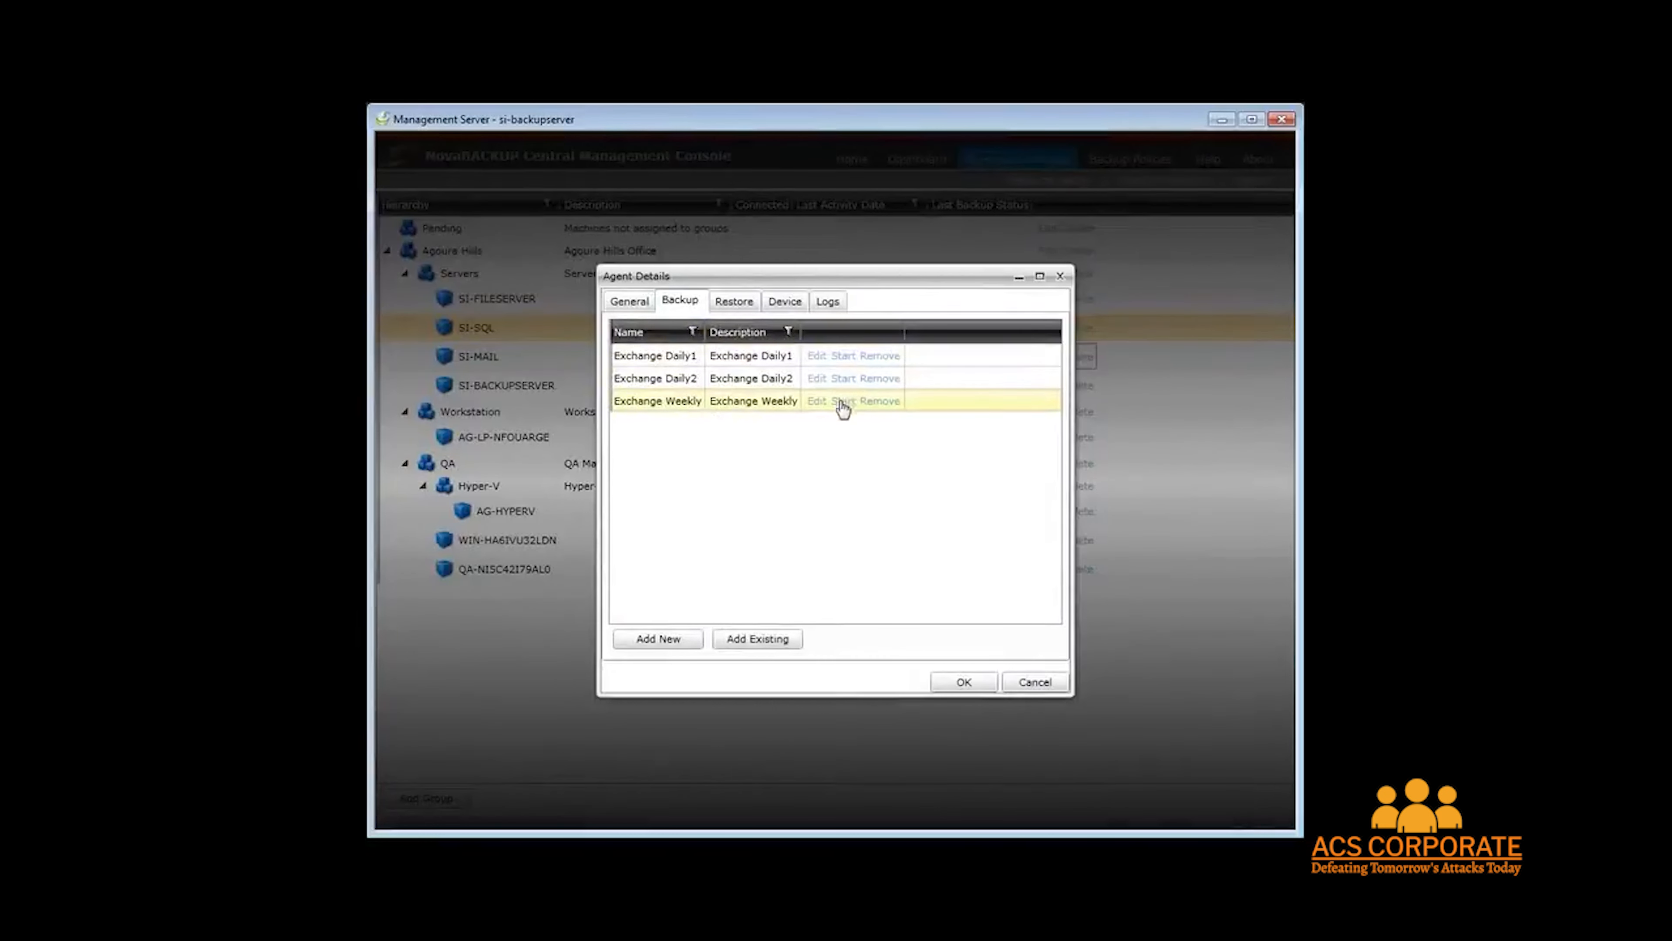
{"action": "left_click", "coordinate": [818, 402]}
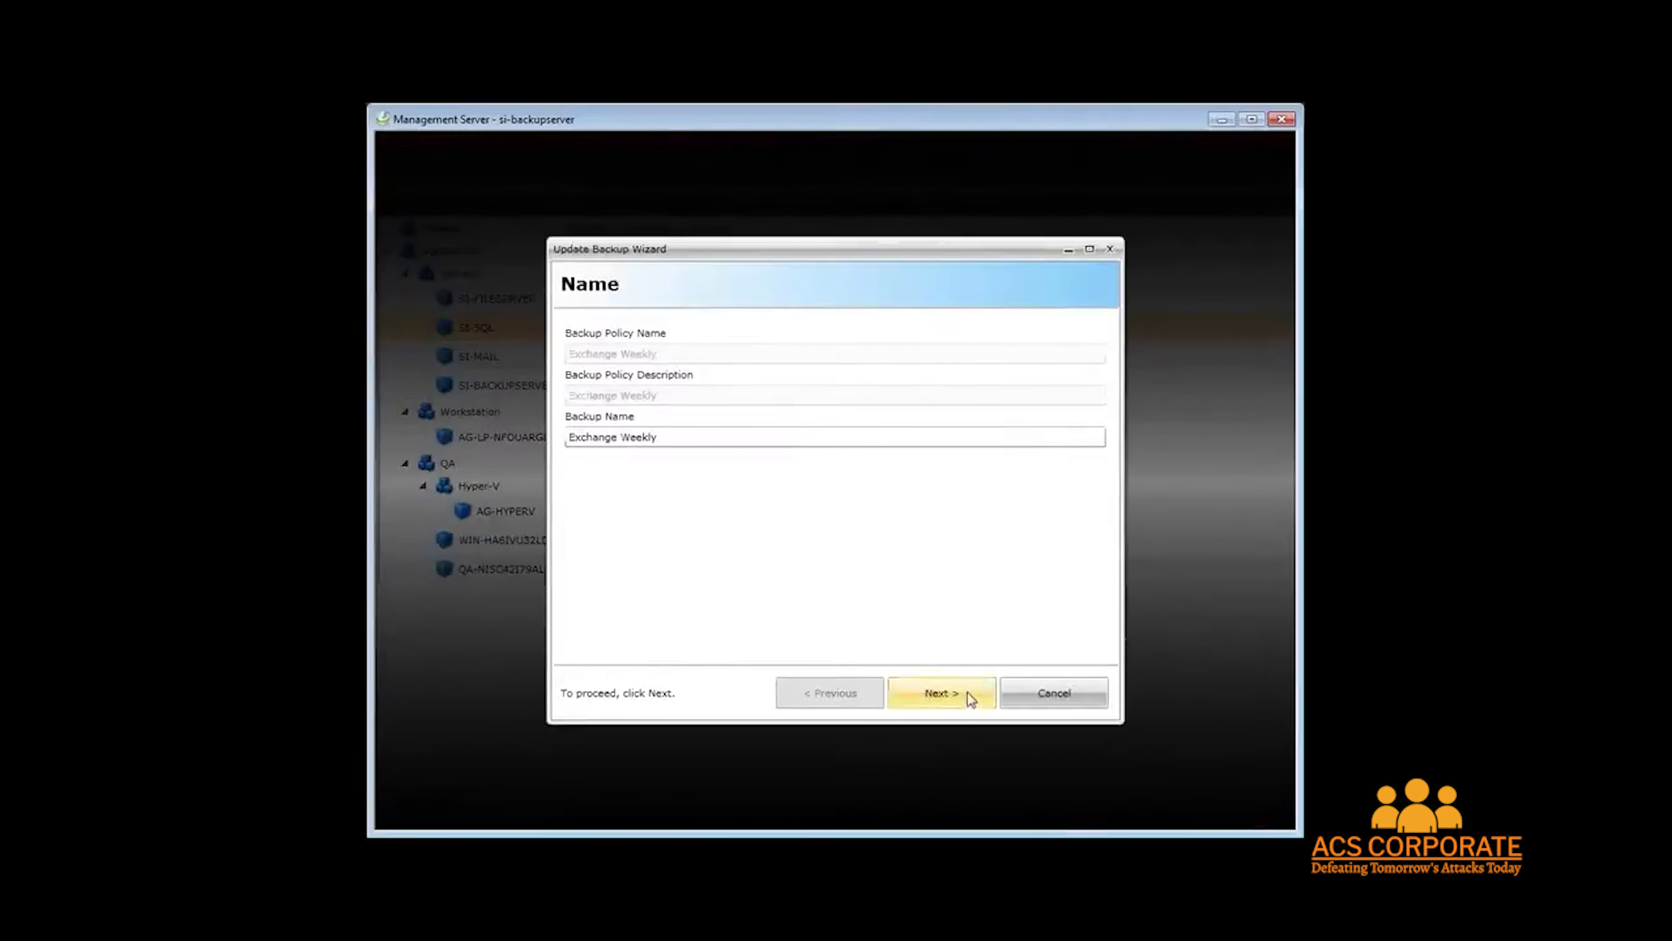
{"action": "left_click", "coordinate": [966, 691]}
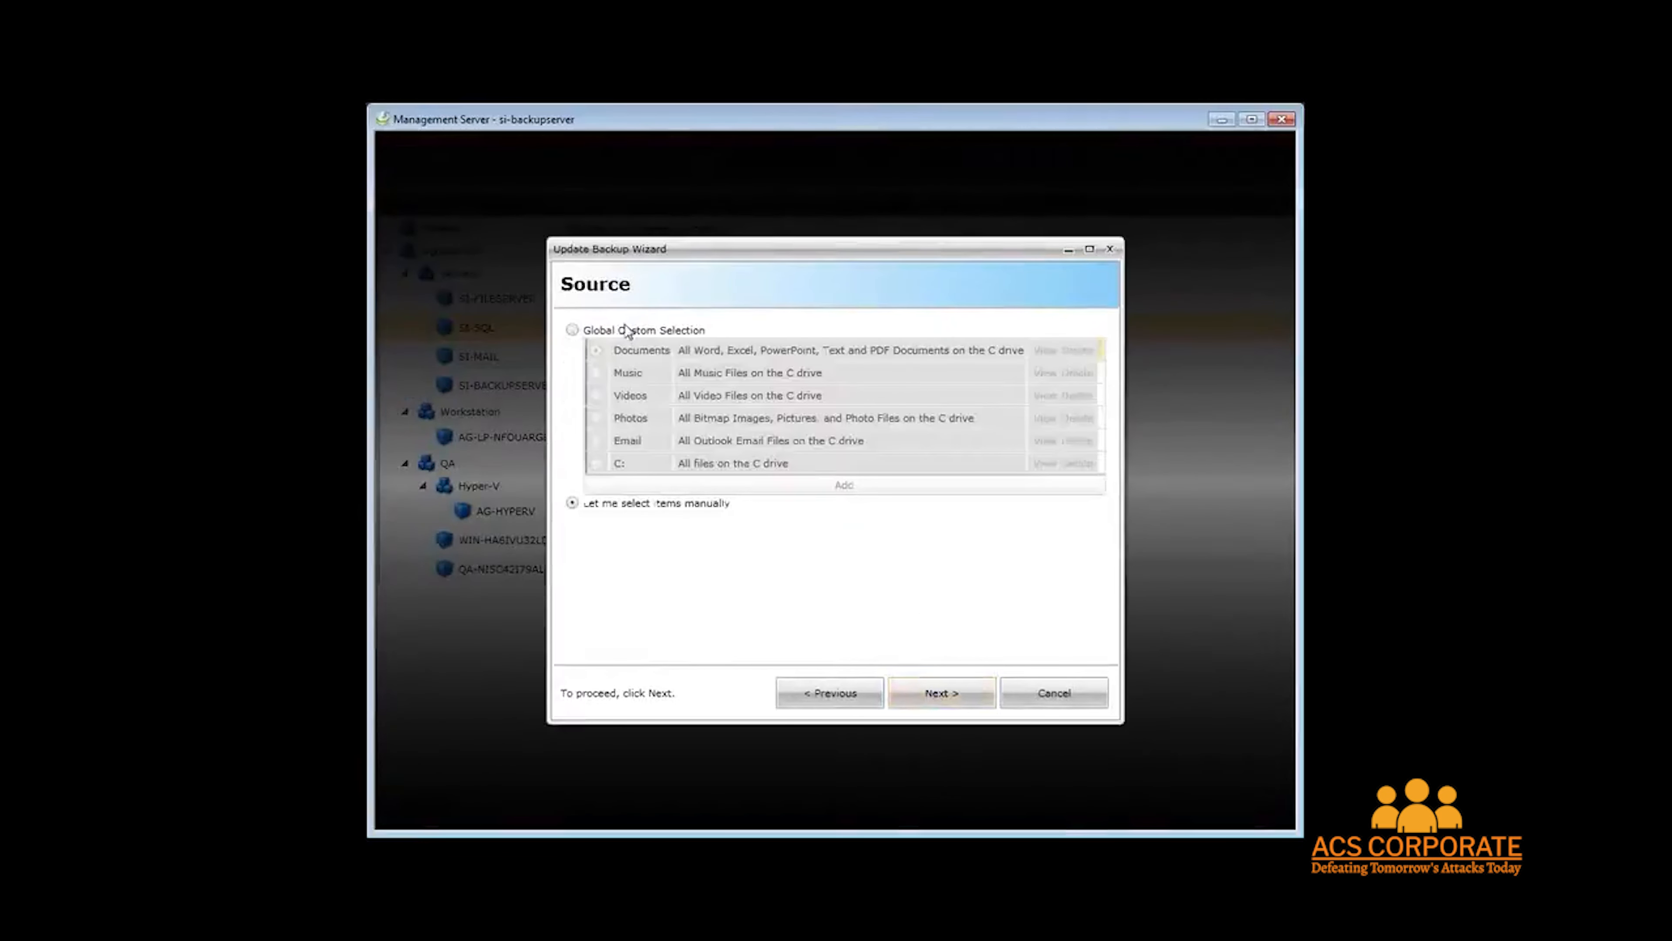
{"action": "left_click", "coordinate": [961, 699]}
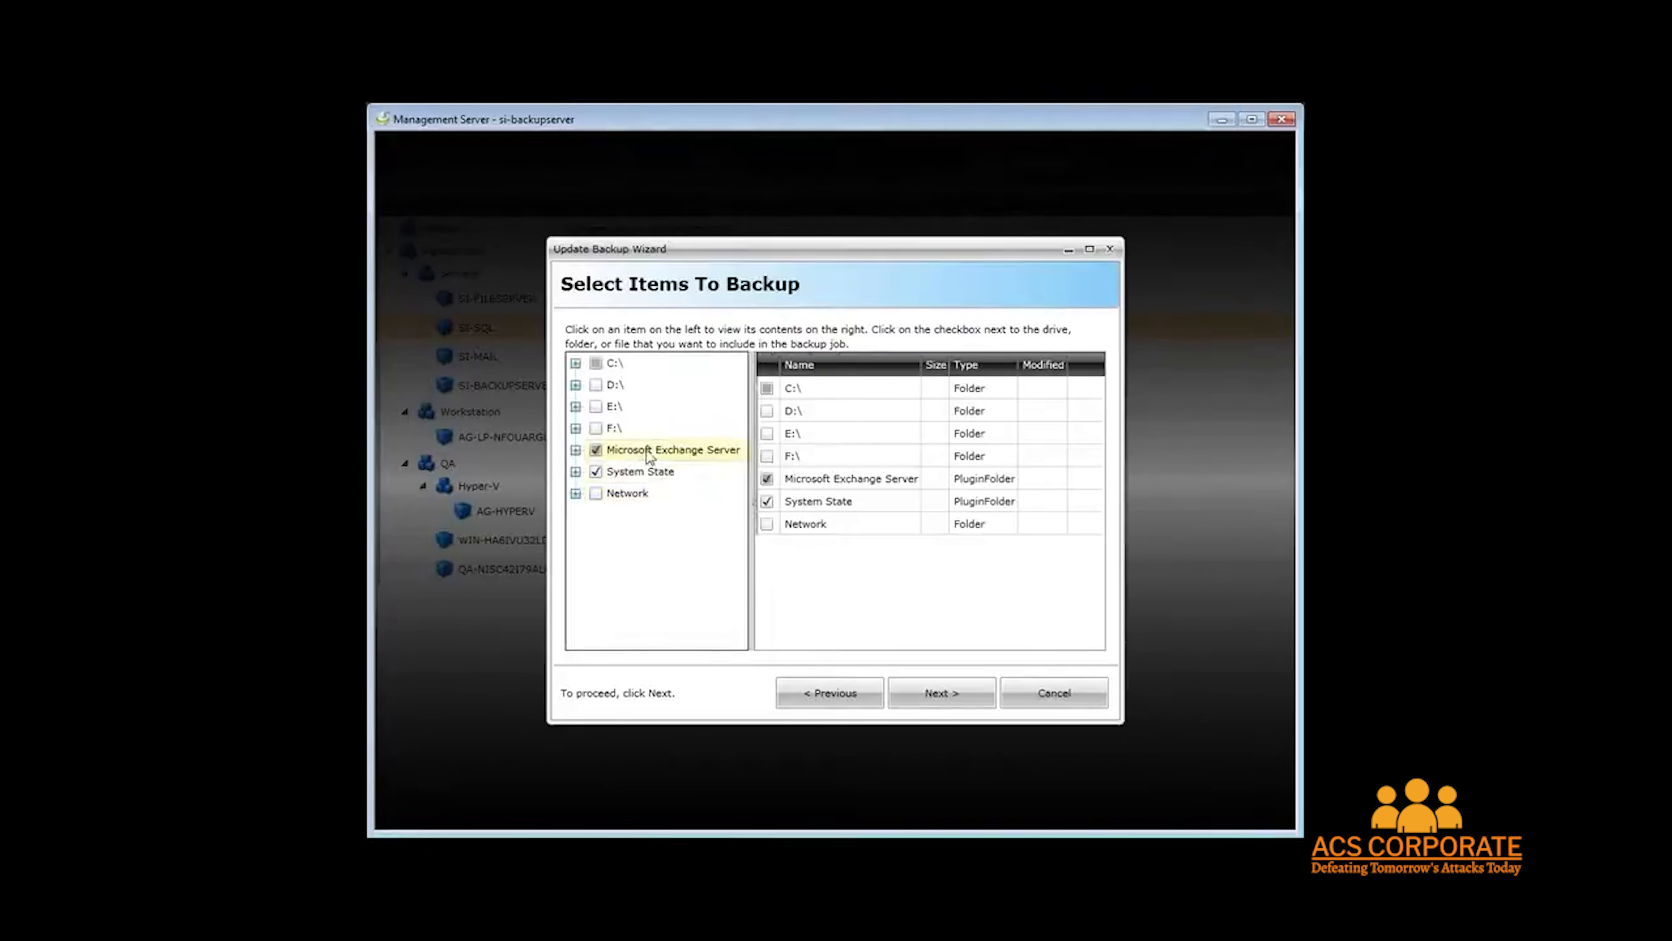
Browse the Microsoft Exchange Server and C:\ items selected for backup in the wizard.
{"action": "left_click", "coordinate": [648, 453]}
{"action": "left_click", "coordinate": [575, 451]}
{"action": "left_click", "coordinate": [645, 472]}
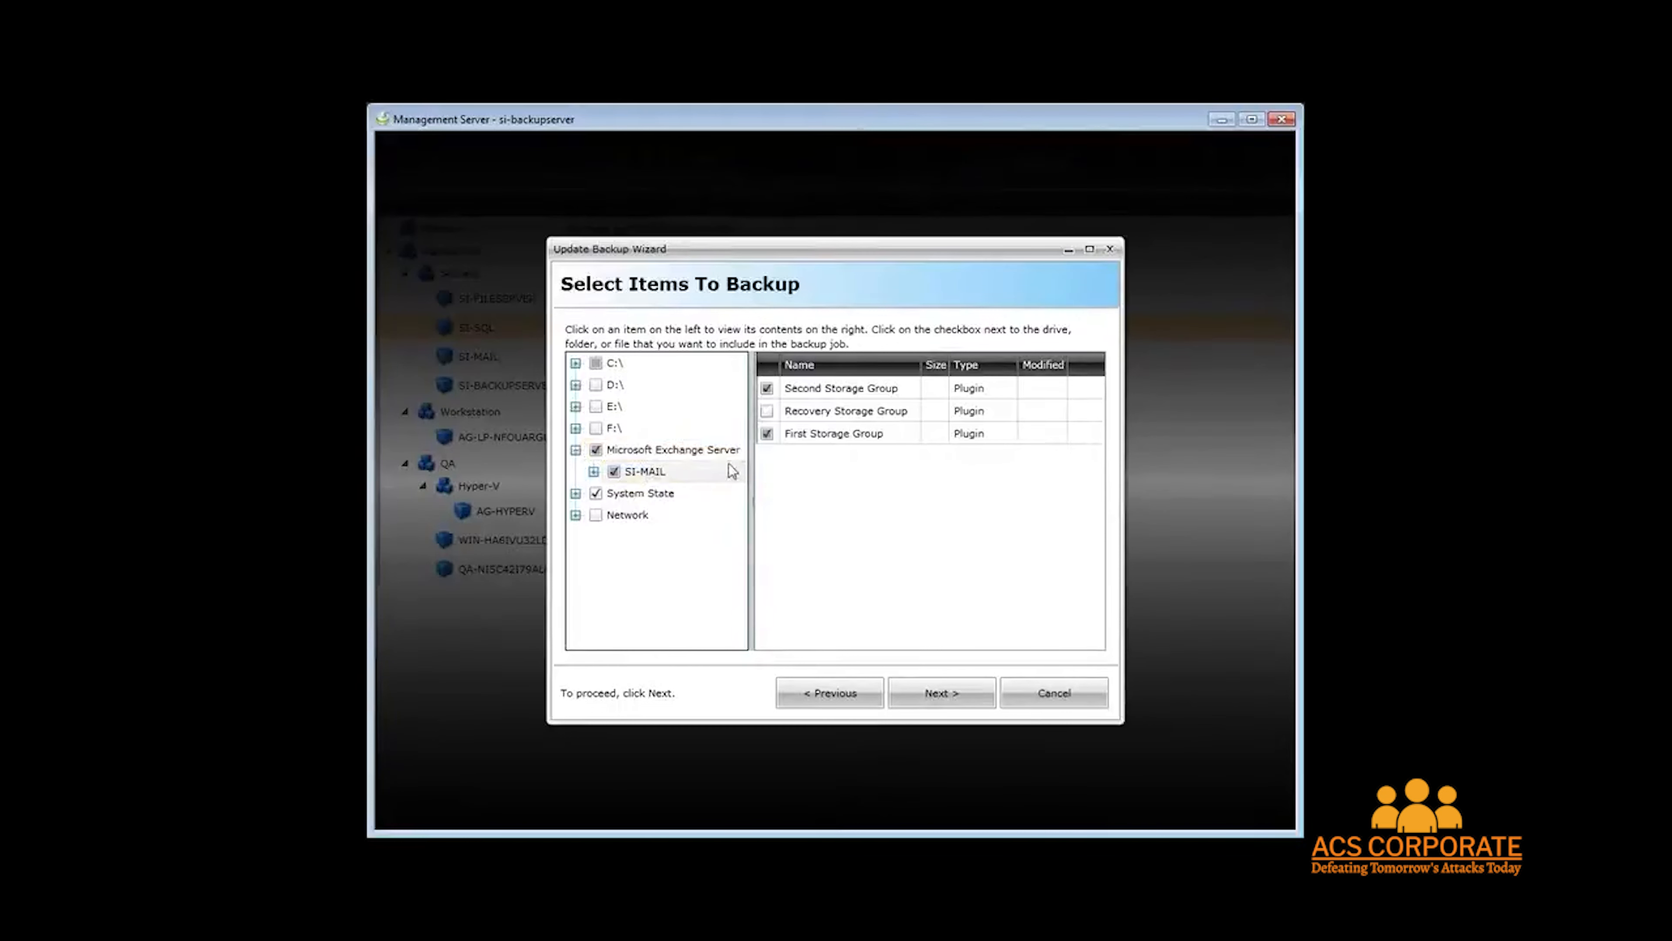
{"action": "left_click", "coordinate": [616, 367]}
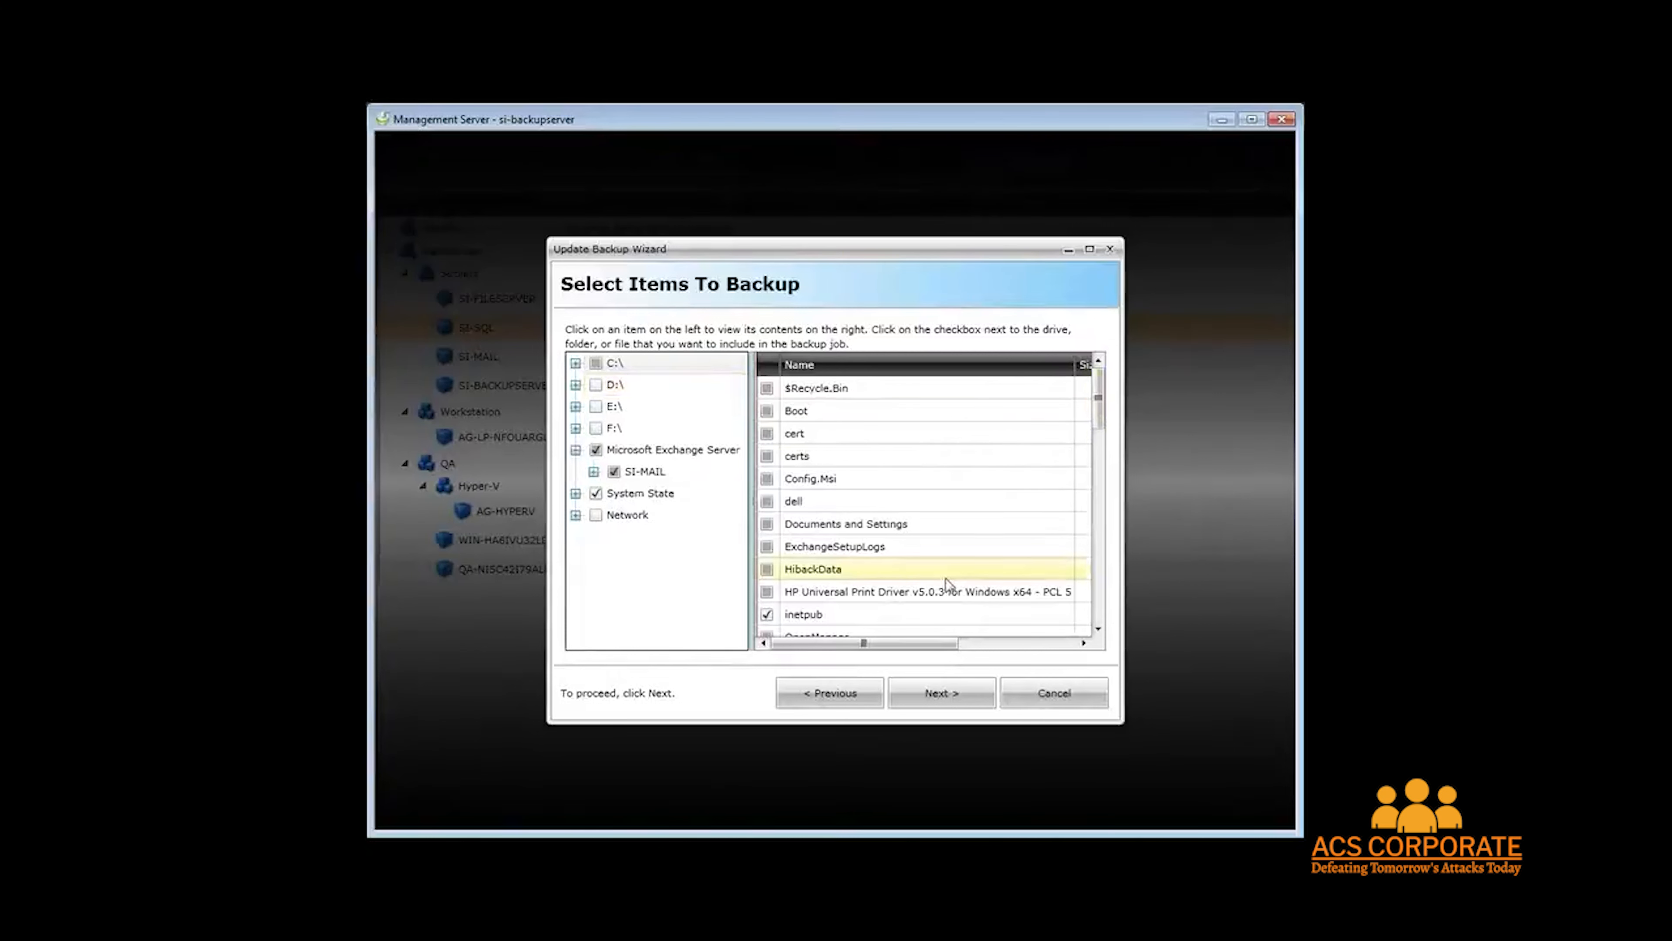
{"action": "left_click", "coordinate": [935, 696]}
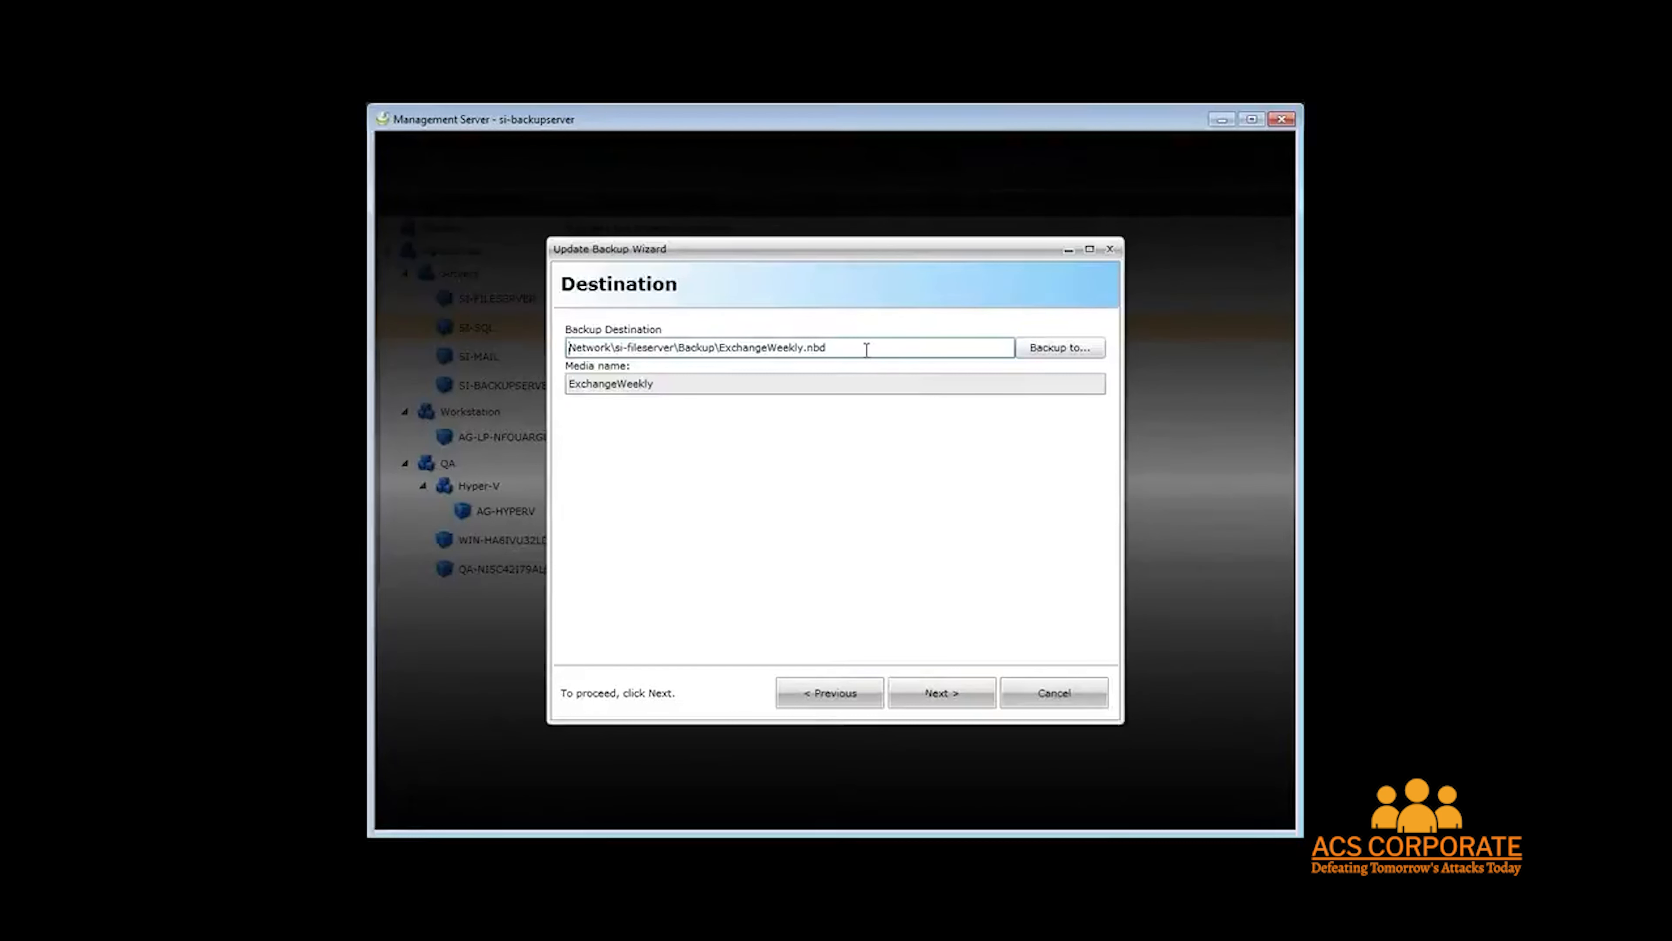
Review the backup destination, settings and schedule pages, then cancel the wizard and agent details.
{"action": "left_click", "coordinate": [1064, 350]}
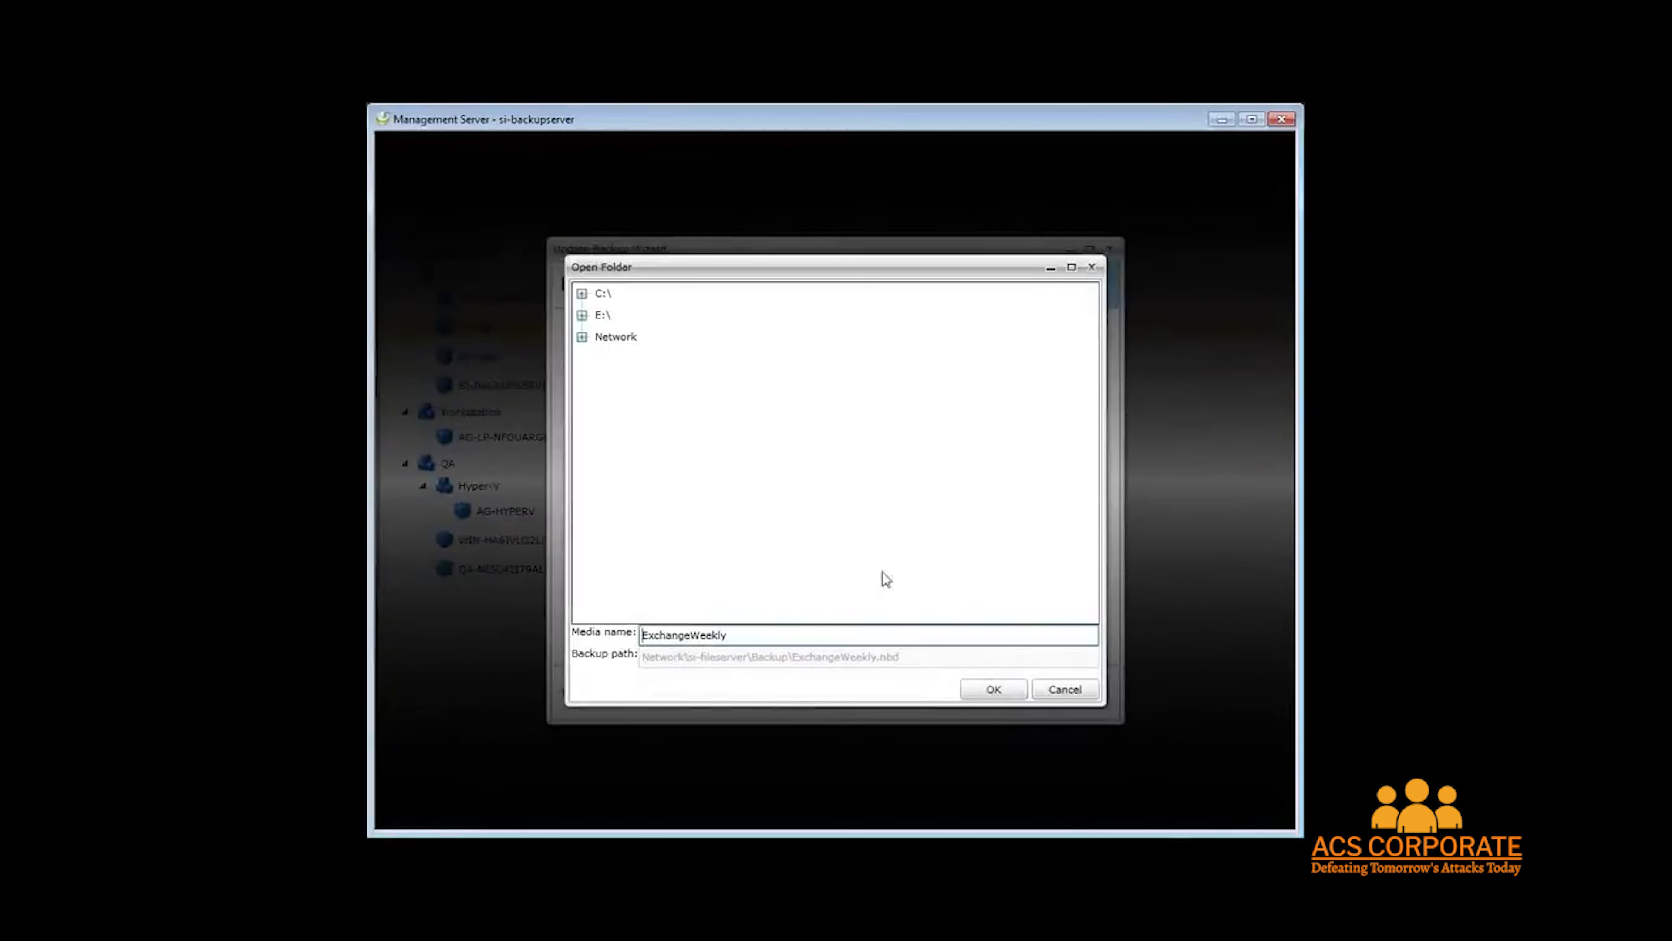
{"action": "left_click", "coordinate": [1060, 692]}
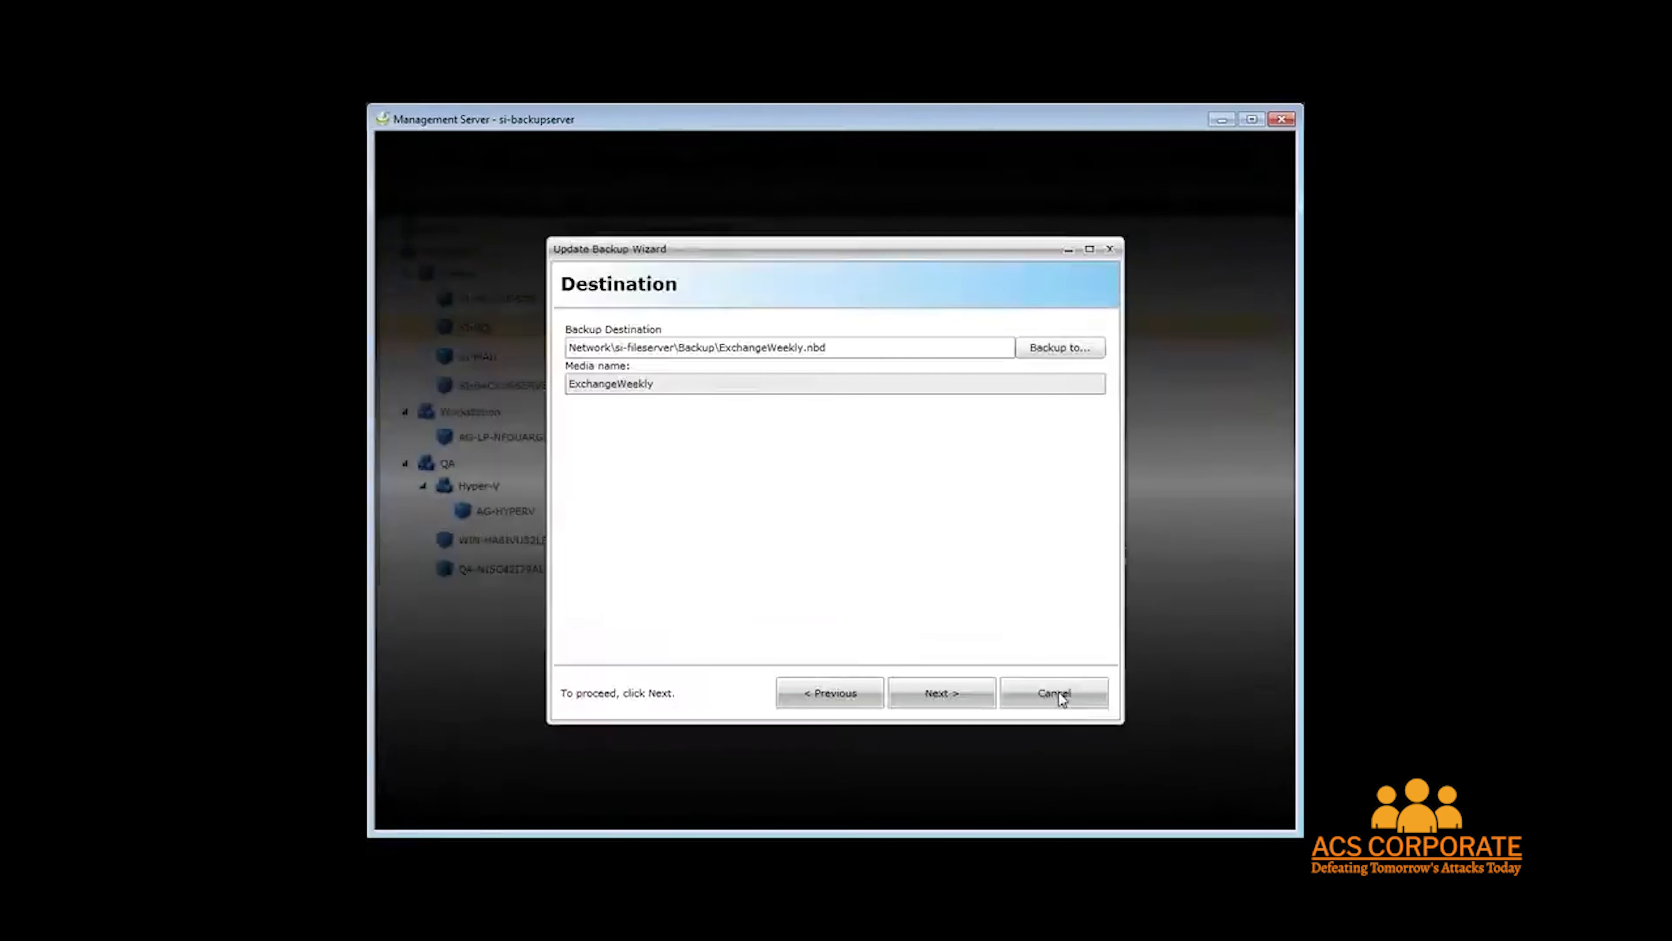
{"action": "left_click", "coordinate": [947, 694]}
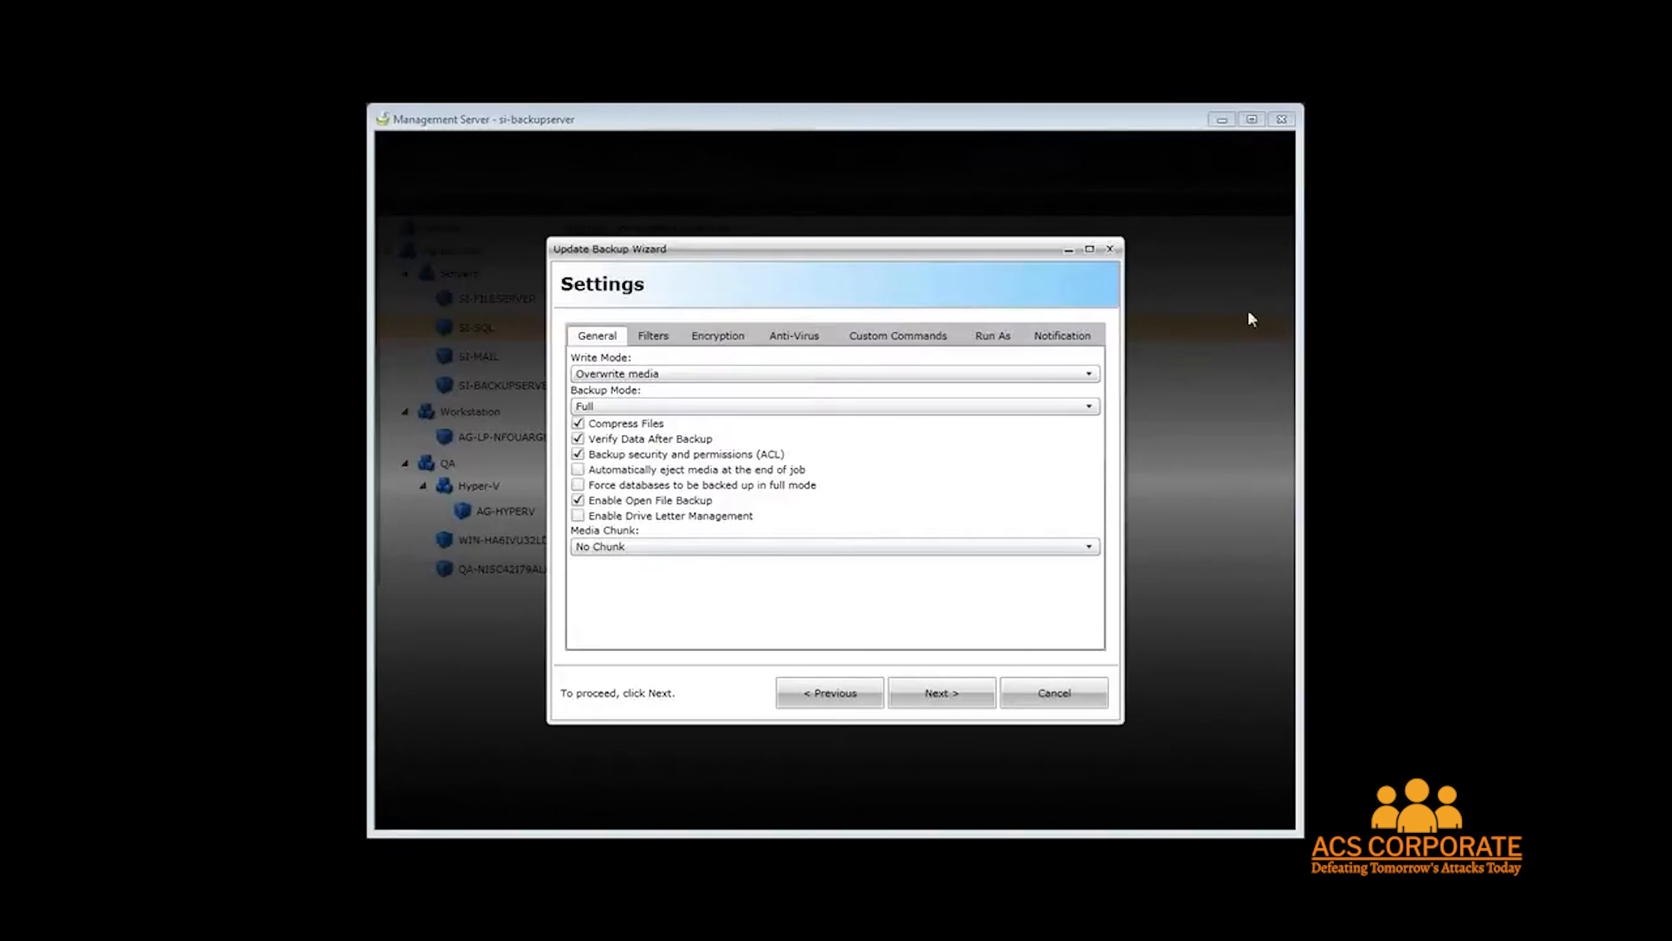
{"action": "left_click", "coordinate": [948, 692]}
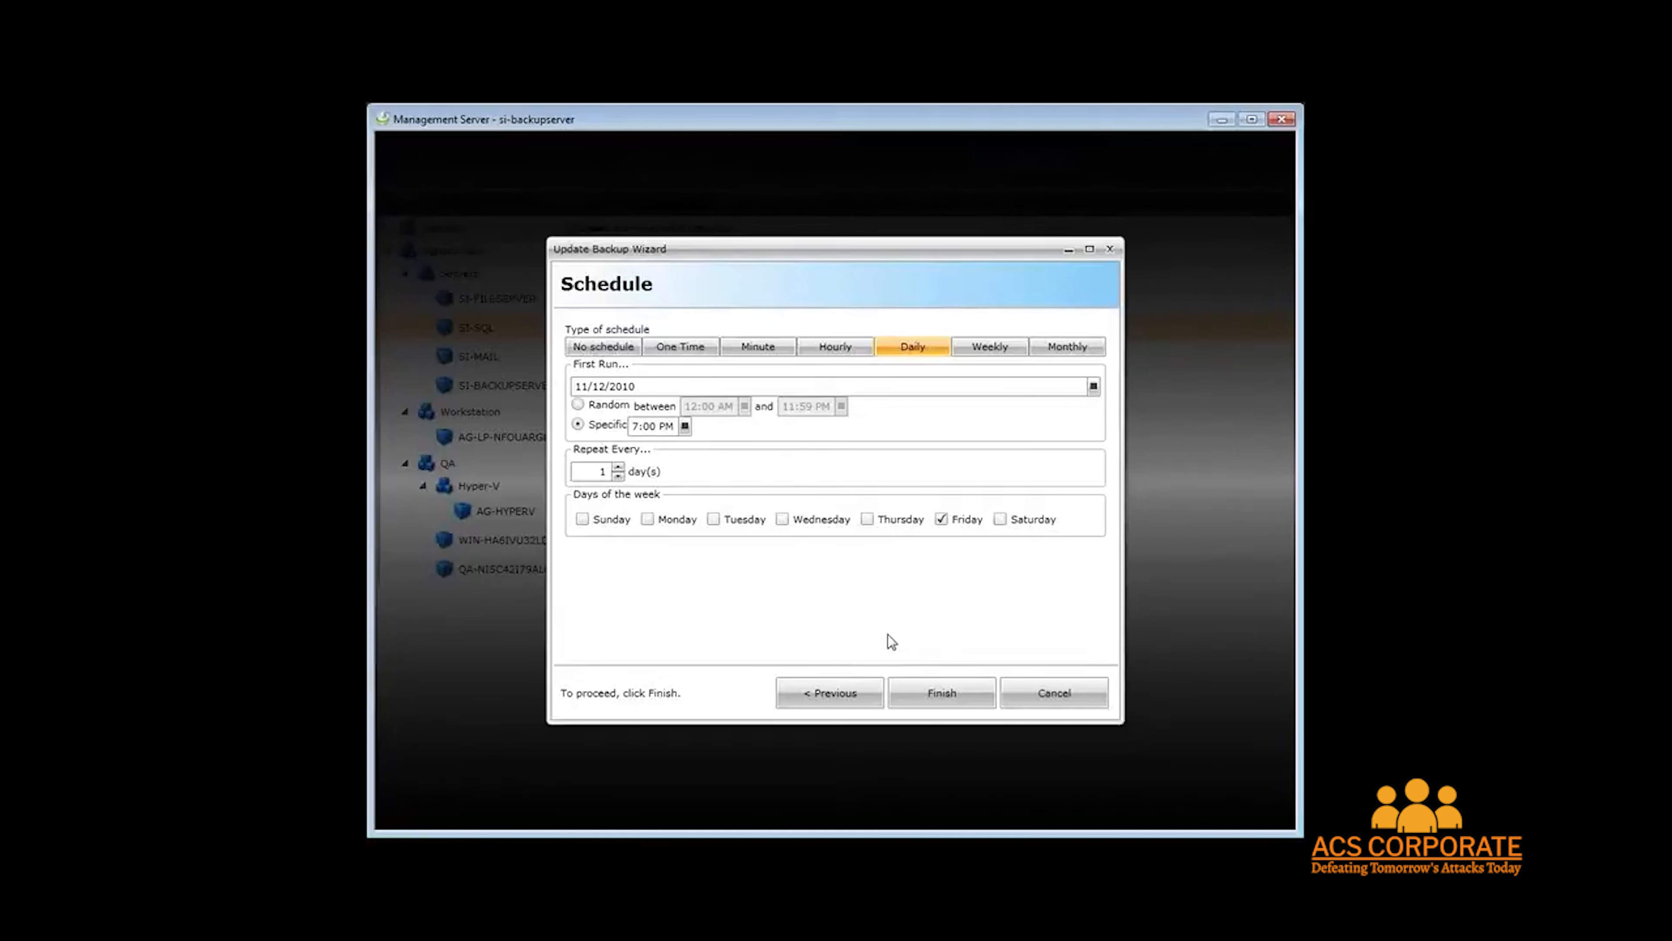
{"action": "left_click", "coordinate": [1084, 695]}
{"action": "left_click", "coordinate": [1034, 682]}
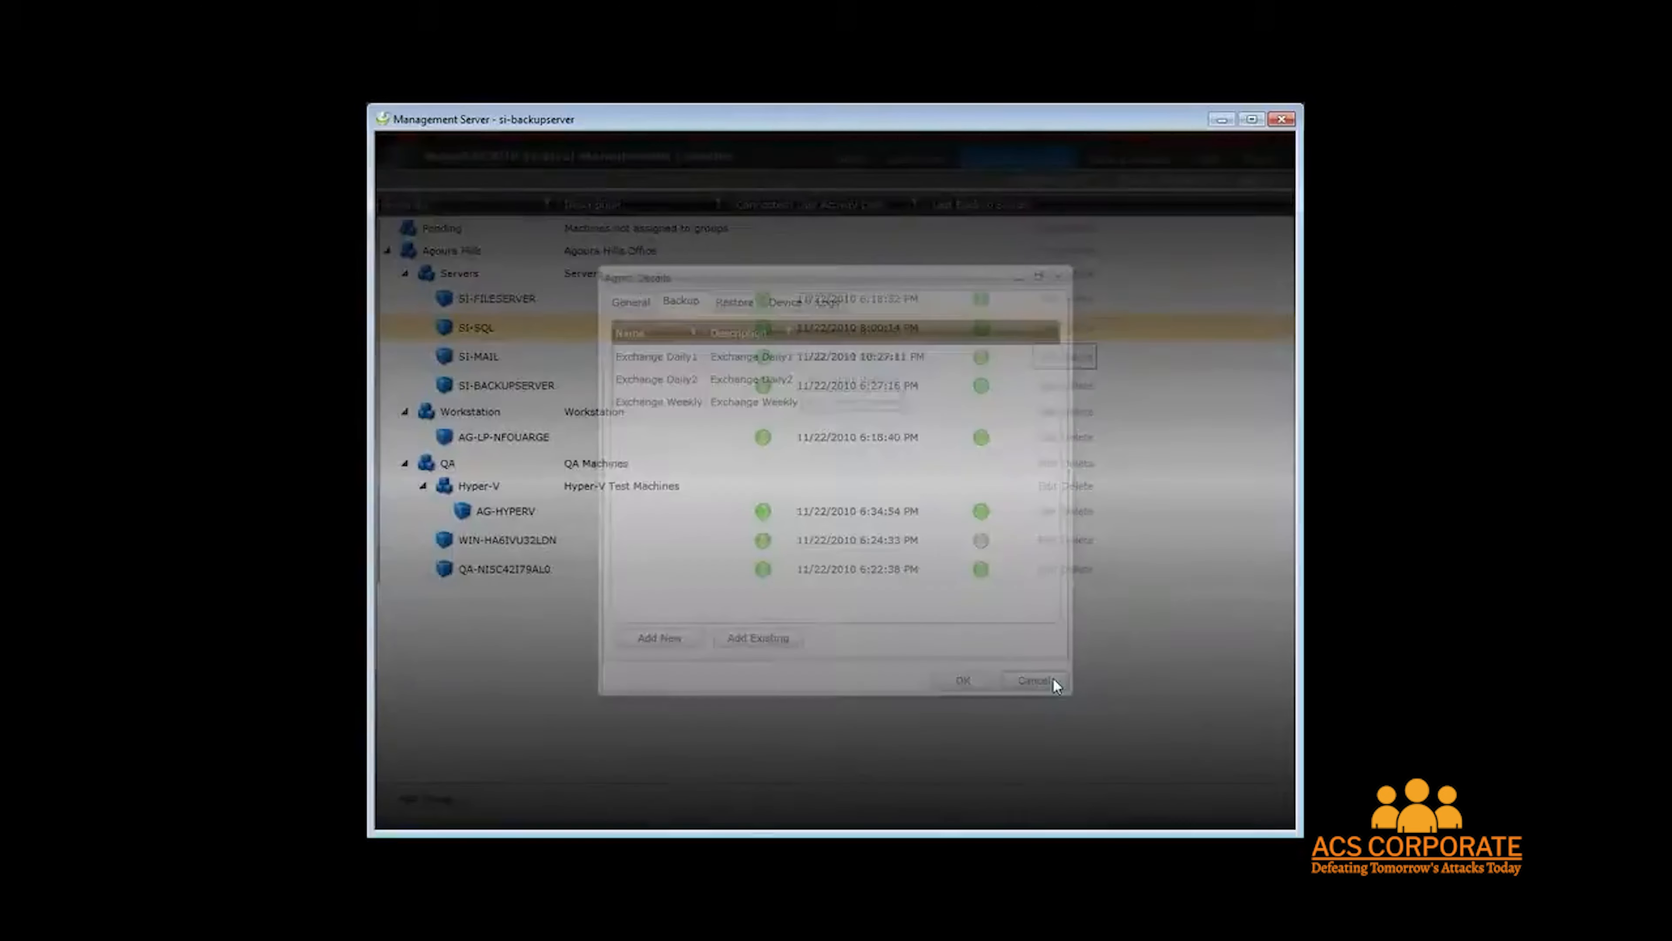
Open the Servers group's backup policies and start a new backup policy, cancelling the wizard.
{"action": "left_click", "coordinate": [466, 280]}
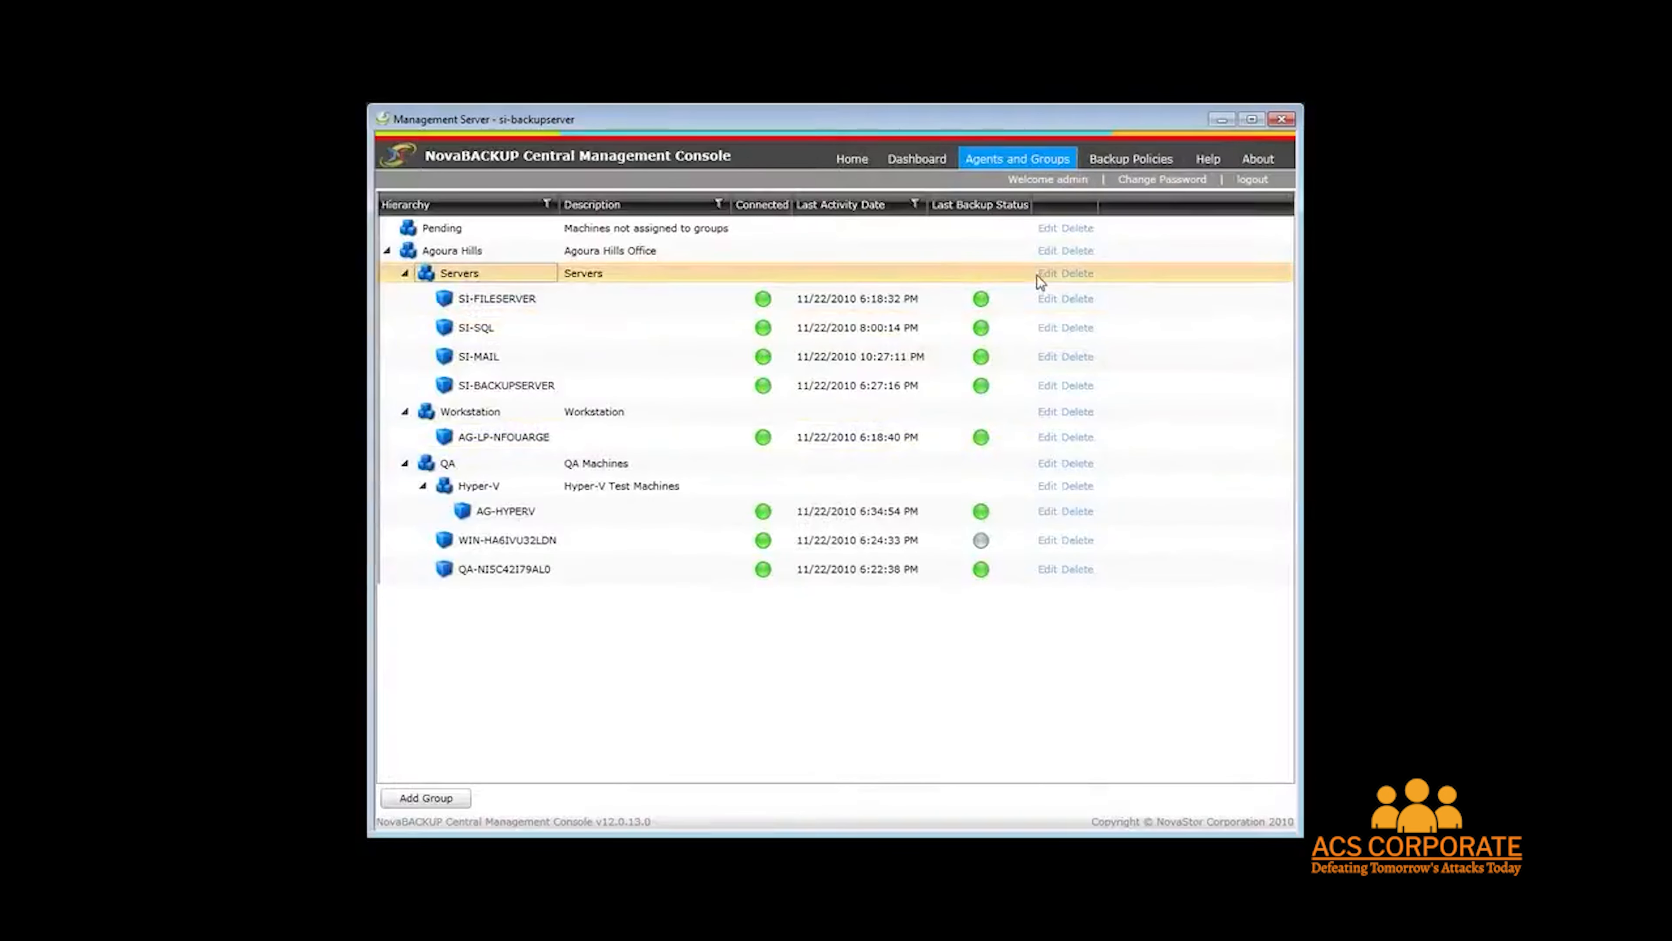
{"action": "left_click", "coordinate": [1048, 274]}
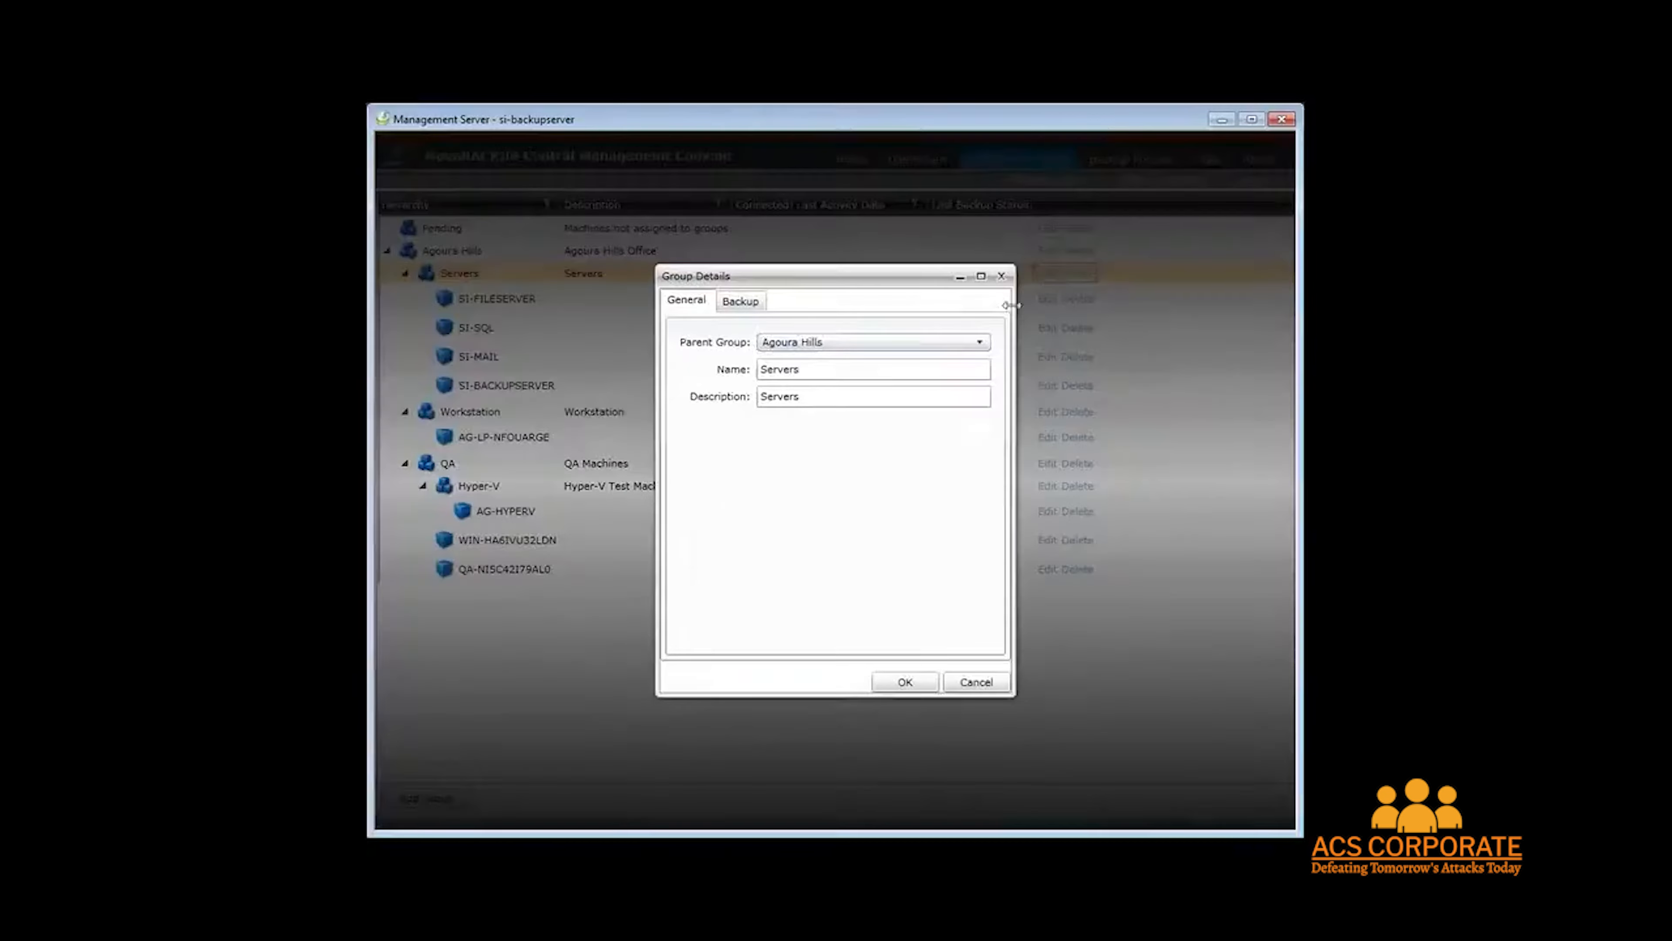
{"action": "left_click", "coordinate": [741, 300]}
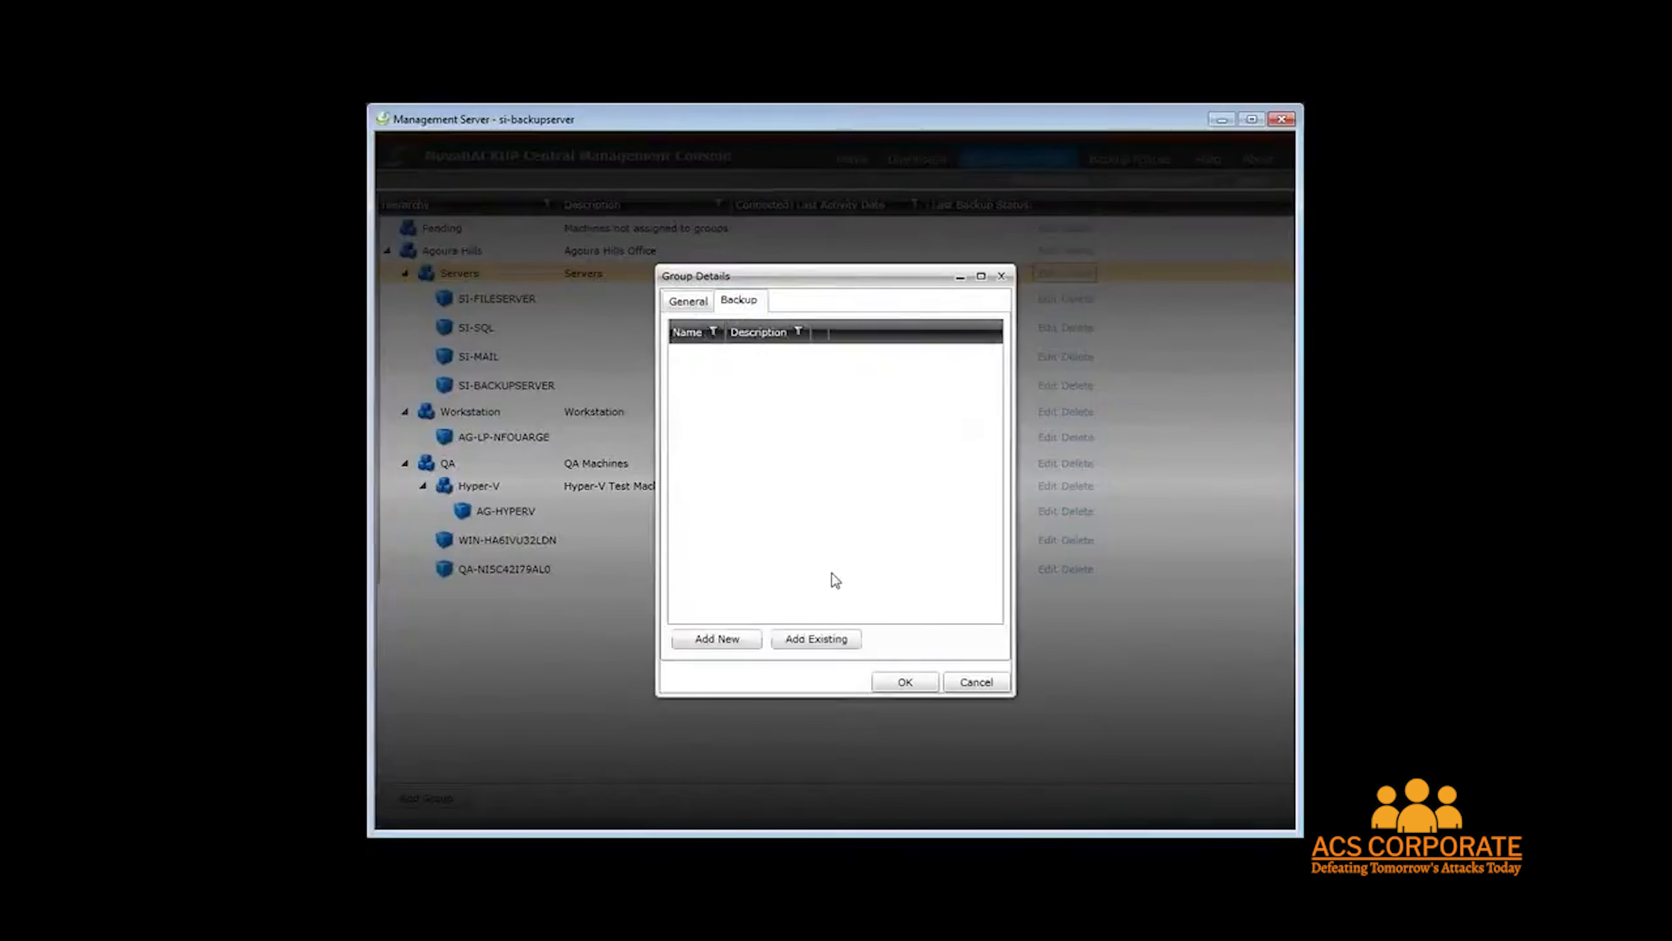
{"action": "left_click", "coordinate": [728, 642]}
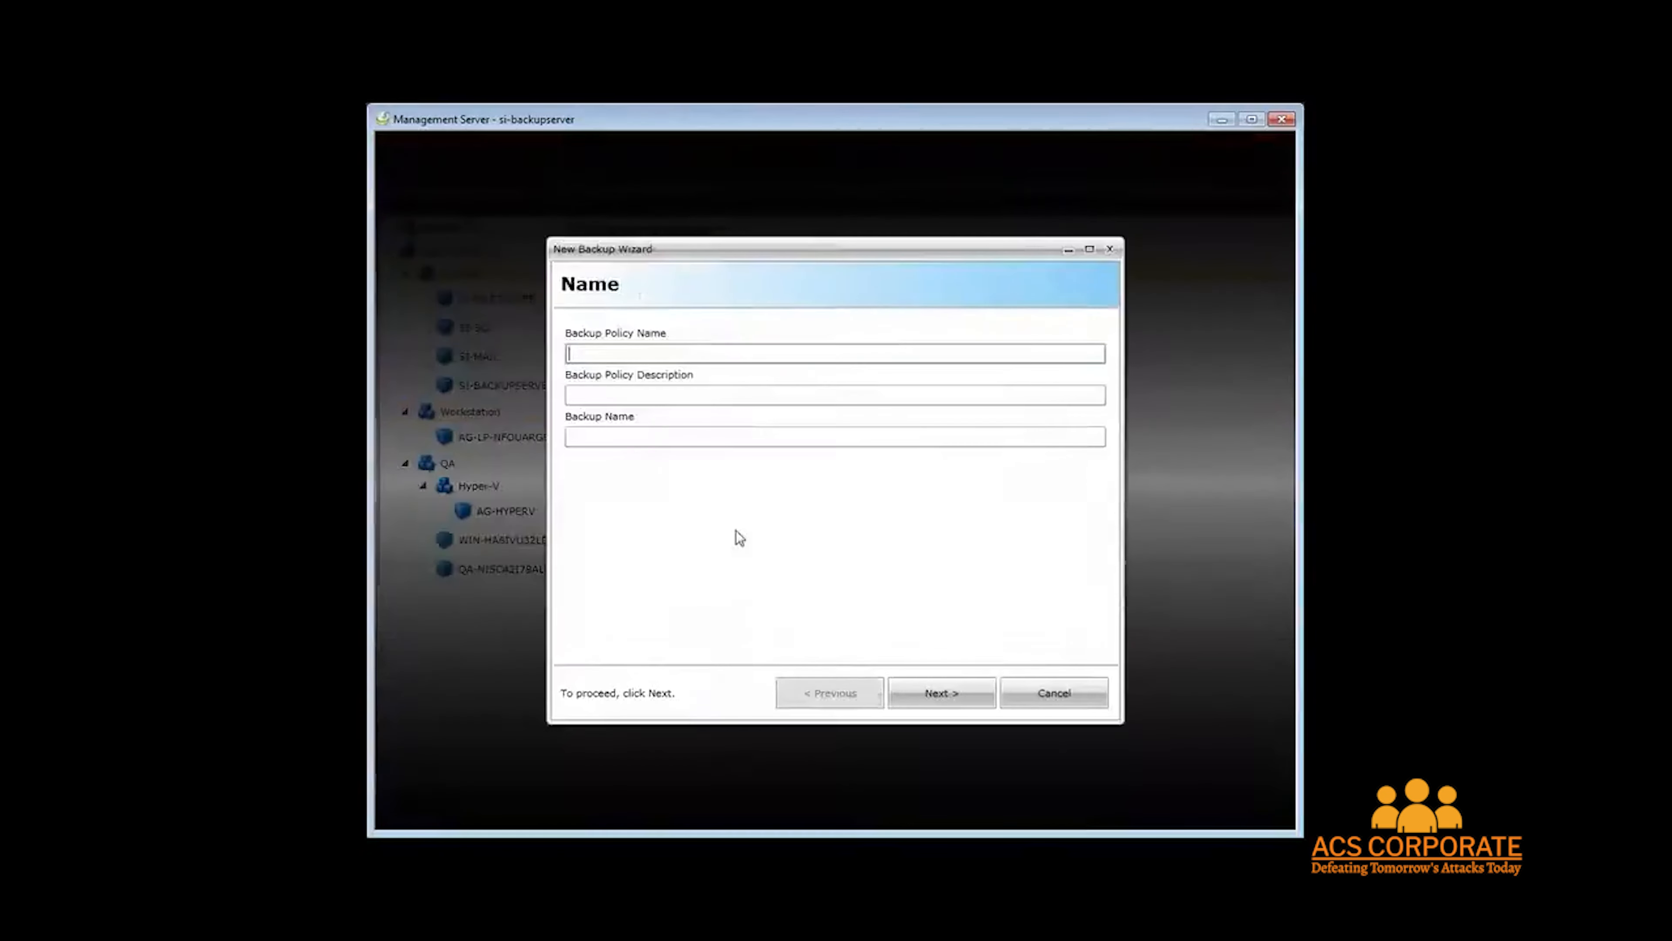
{"action": "left_click", "coordinate": [1045, 697]}
Add the existing Fileserver weekly full backup policy to the Servers group.
{"action": "left_click", "coordinate": [835, 641]}
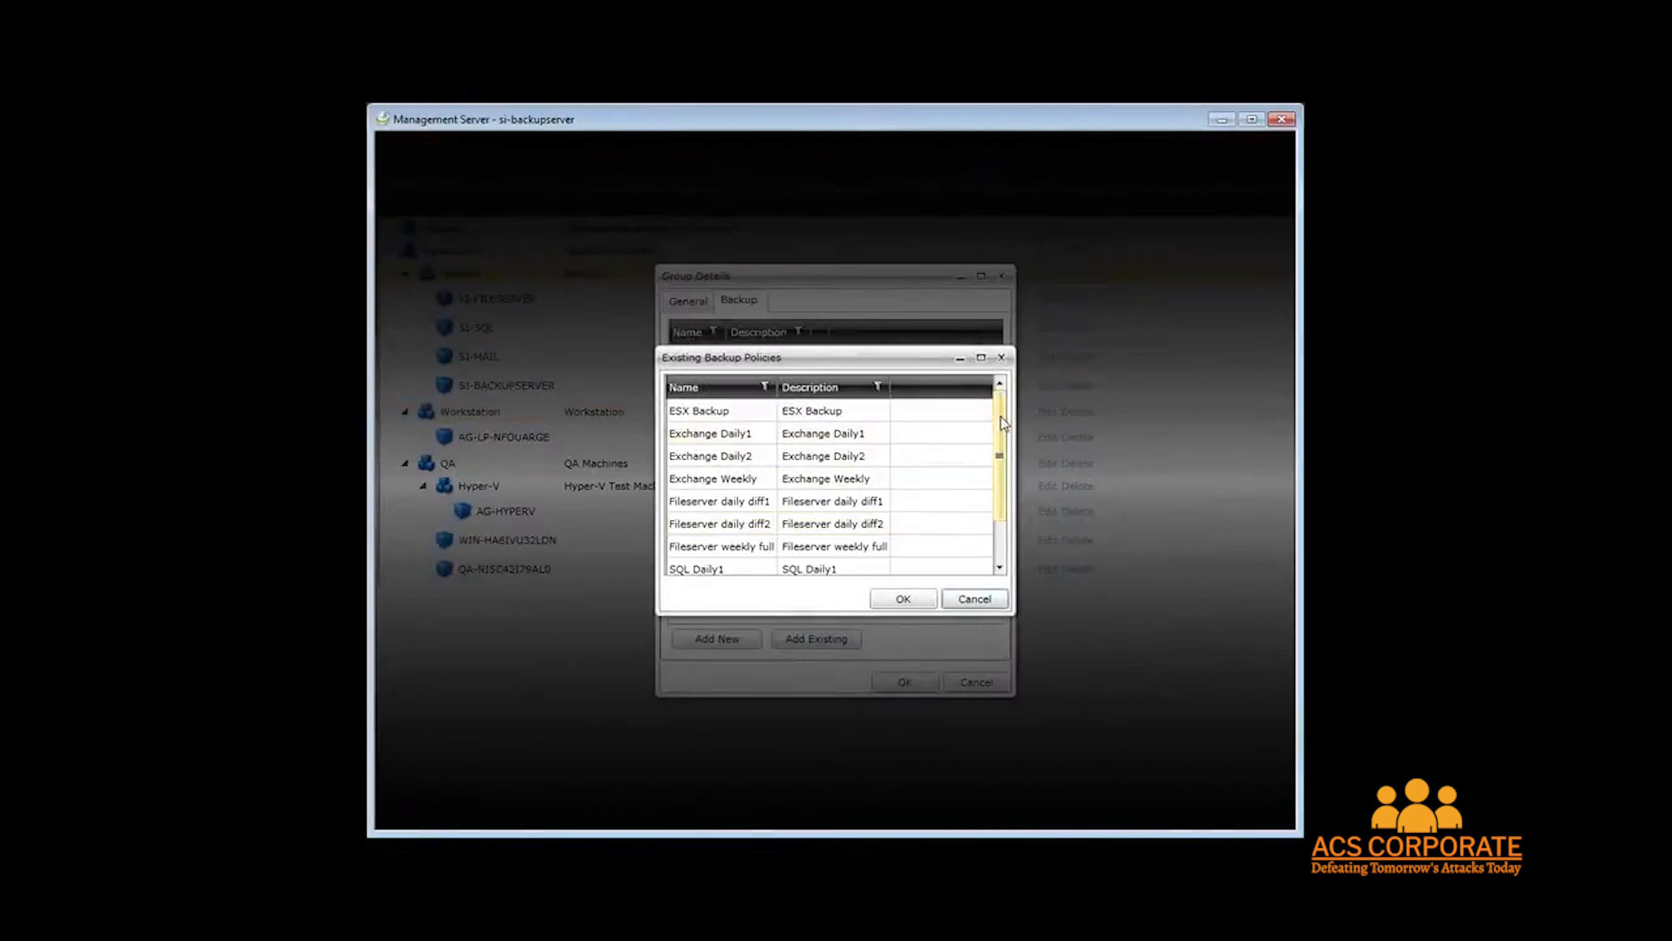
{"action": "left_click_drag", "start_coordinate": [1001, 416], "coordinate": [1004, 485]}
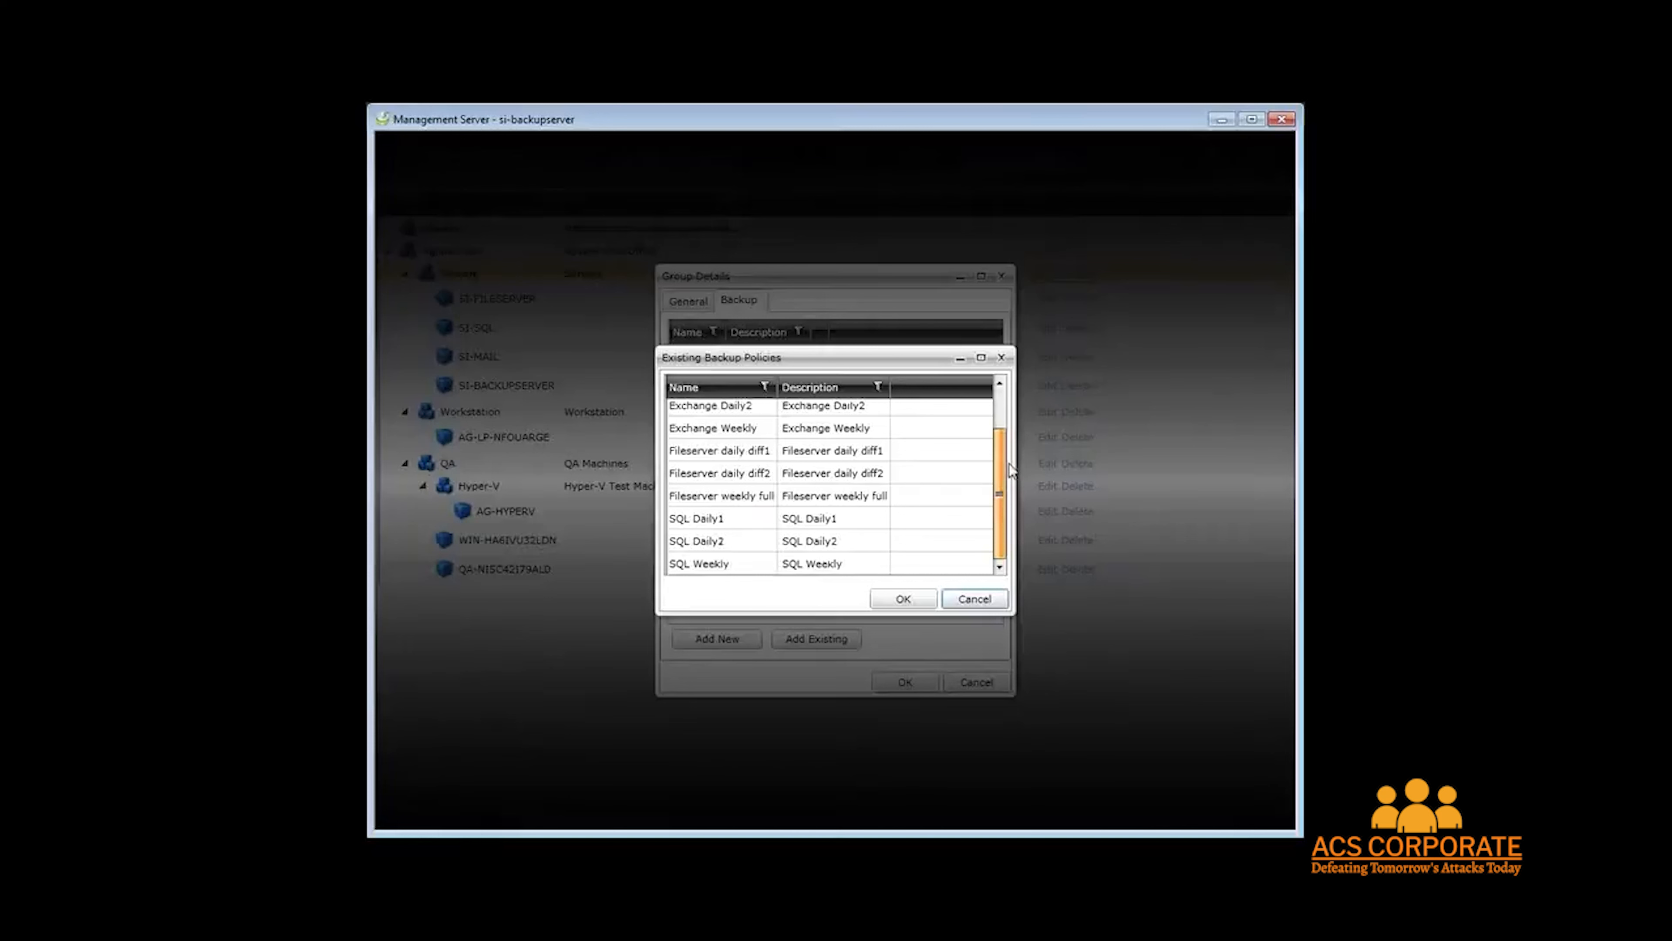
{"action": "left_click", "coordinate": [921, 498]}
{"action": "left_click", "coordinate": [903, 598]}
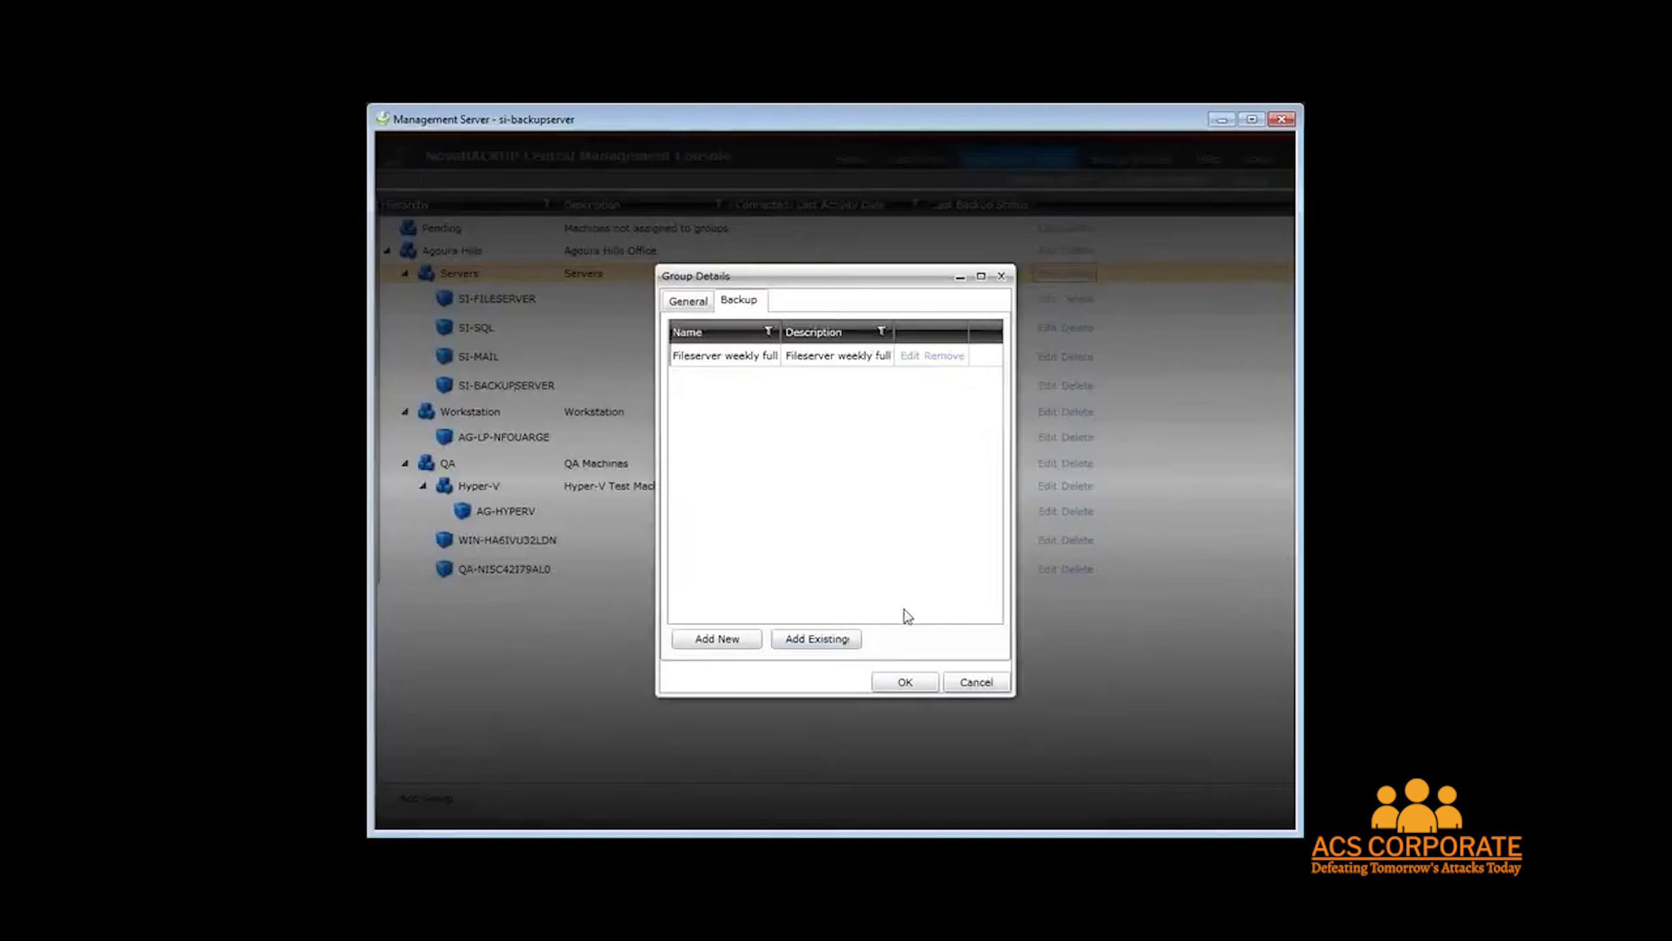
Remove the Fileserver weekly full policy from the Servers group and cancel the group details.
{"action": "left_click", "coordinate": [944, 357]}
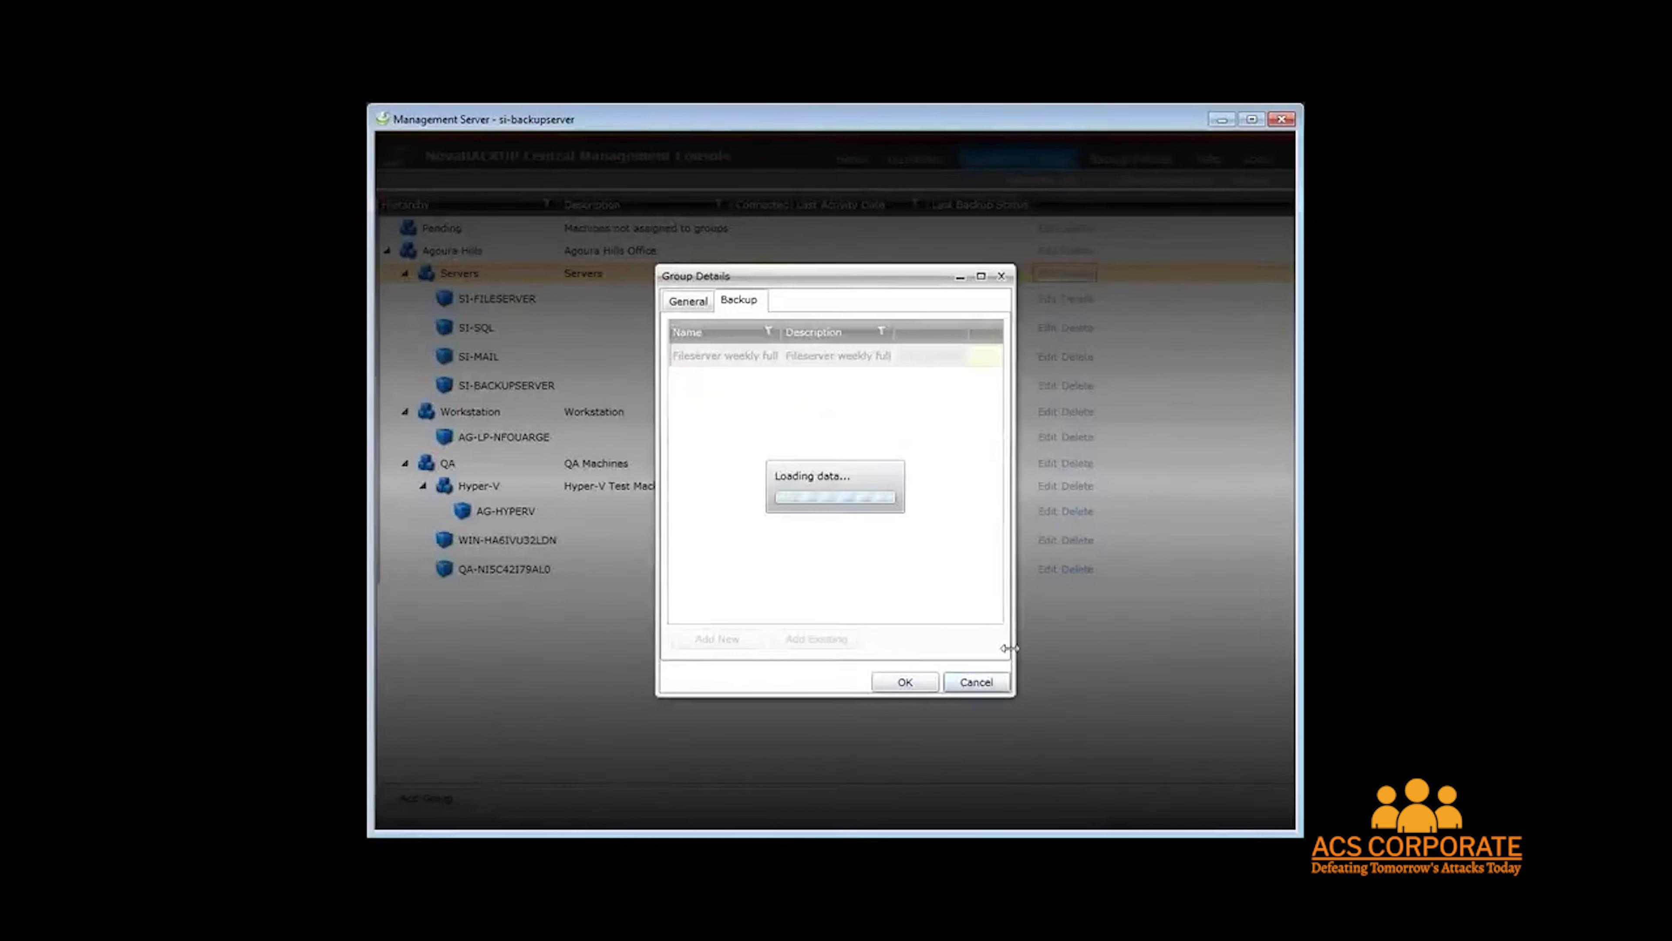
{"action": "left_click", "coordinate": [978, 682]}
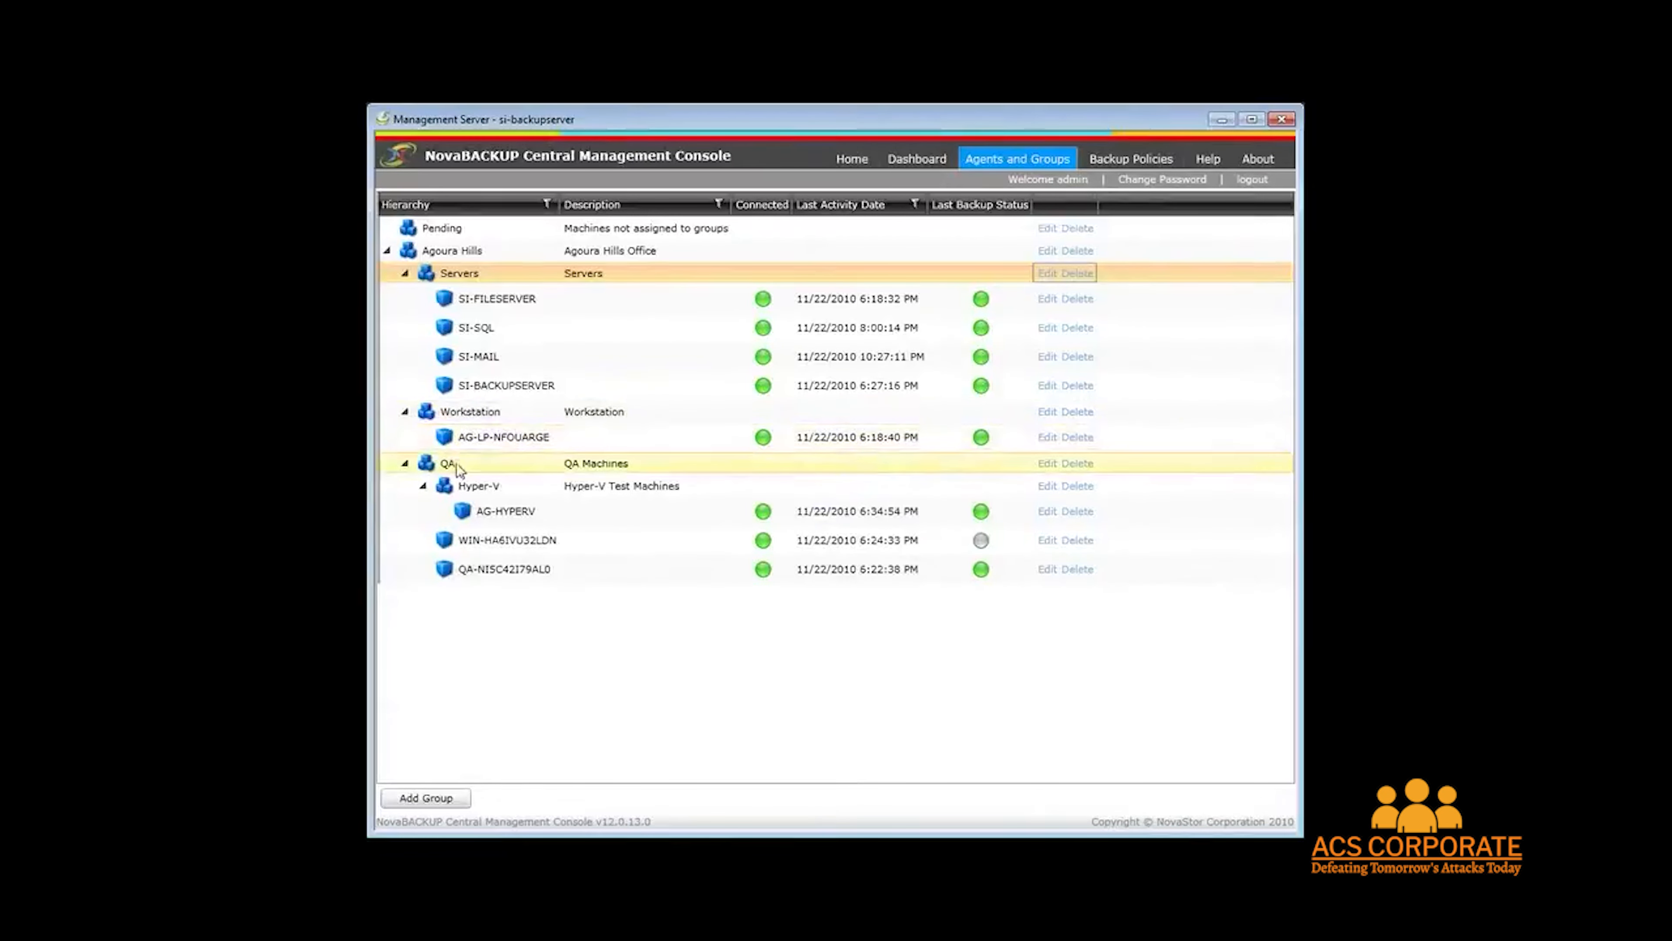
Open the SI-BACKUPSERVER agent's details and view its Device, Logs and Restore tabs.
{"action": "left_click", "coordinate": [505, 463]}
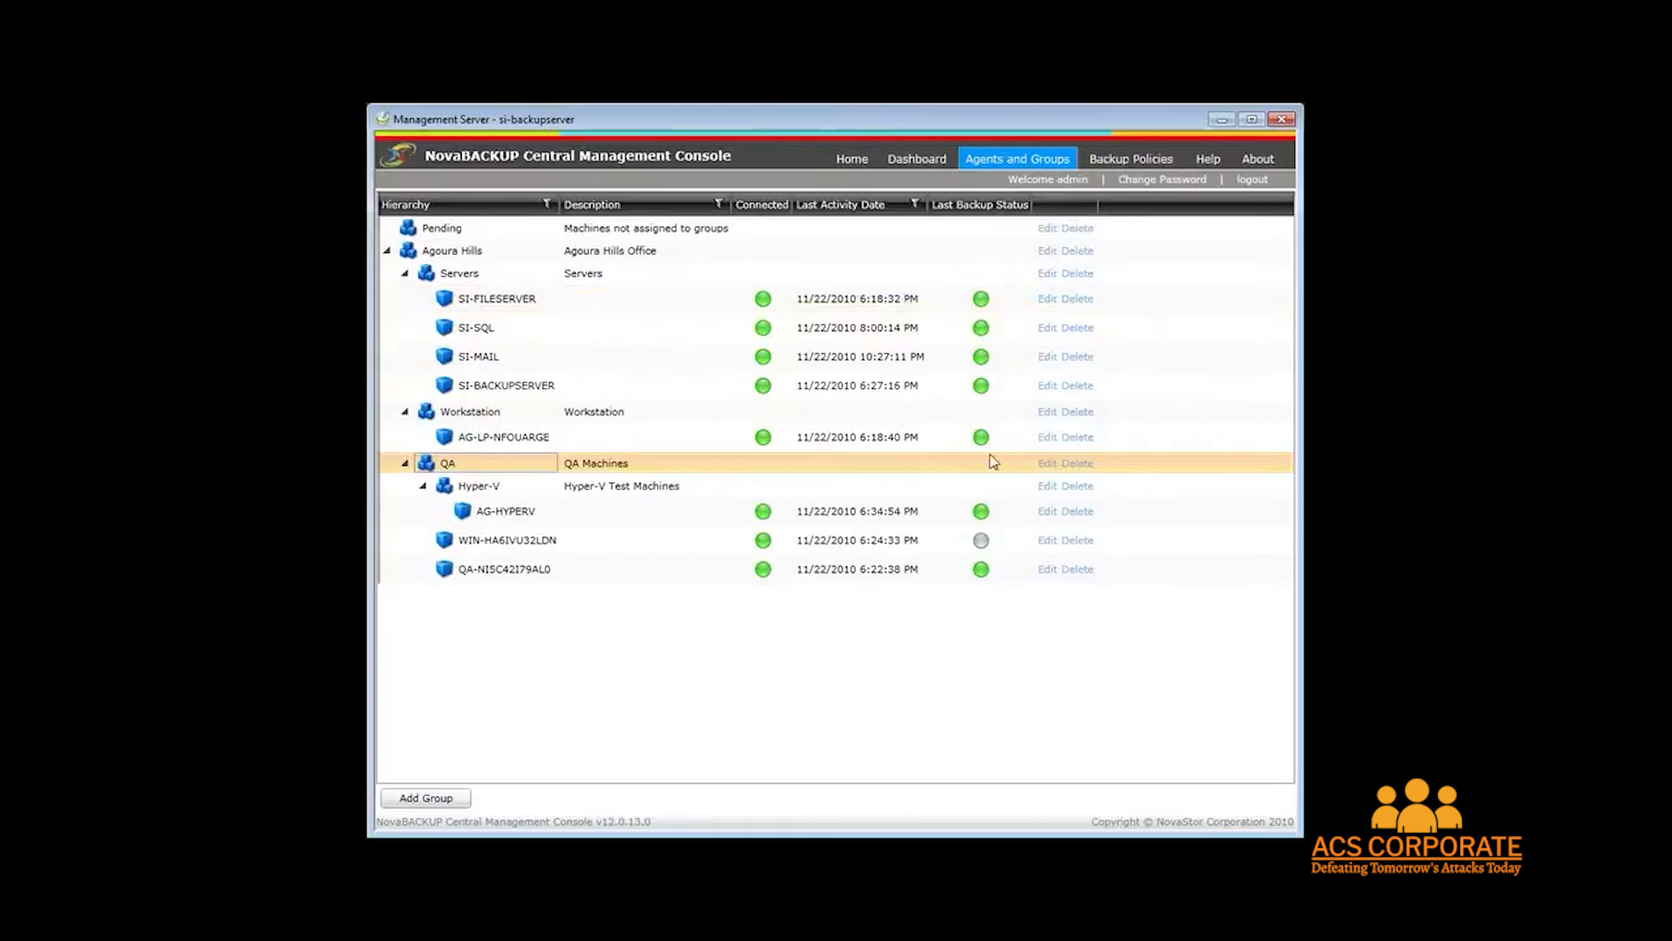
{"action": "left_click", "coordinate": [1046, 385]}
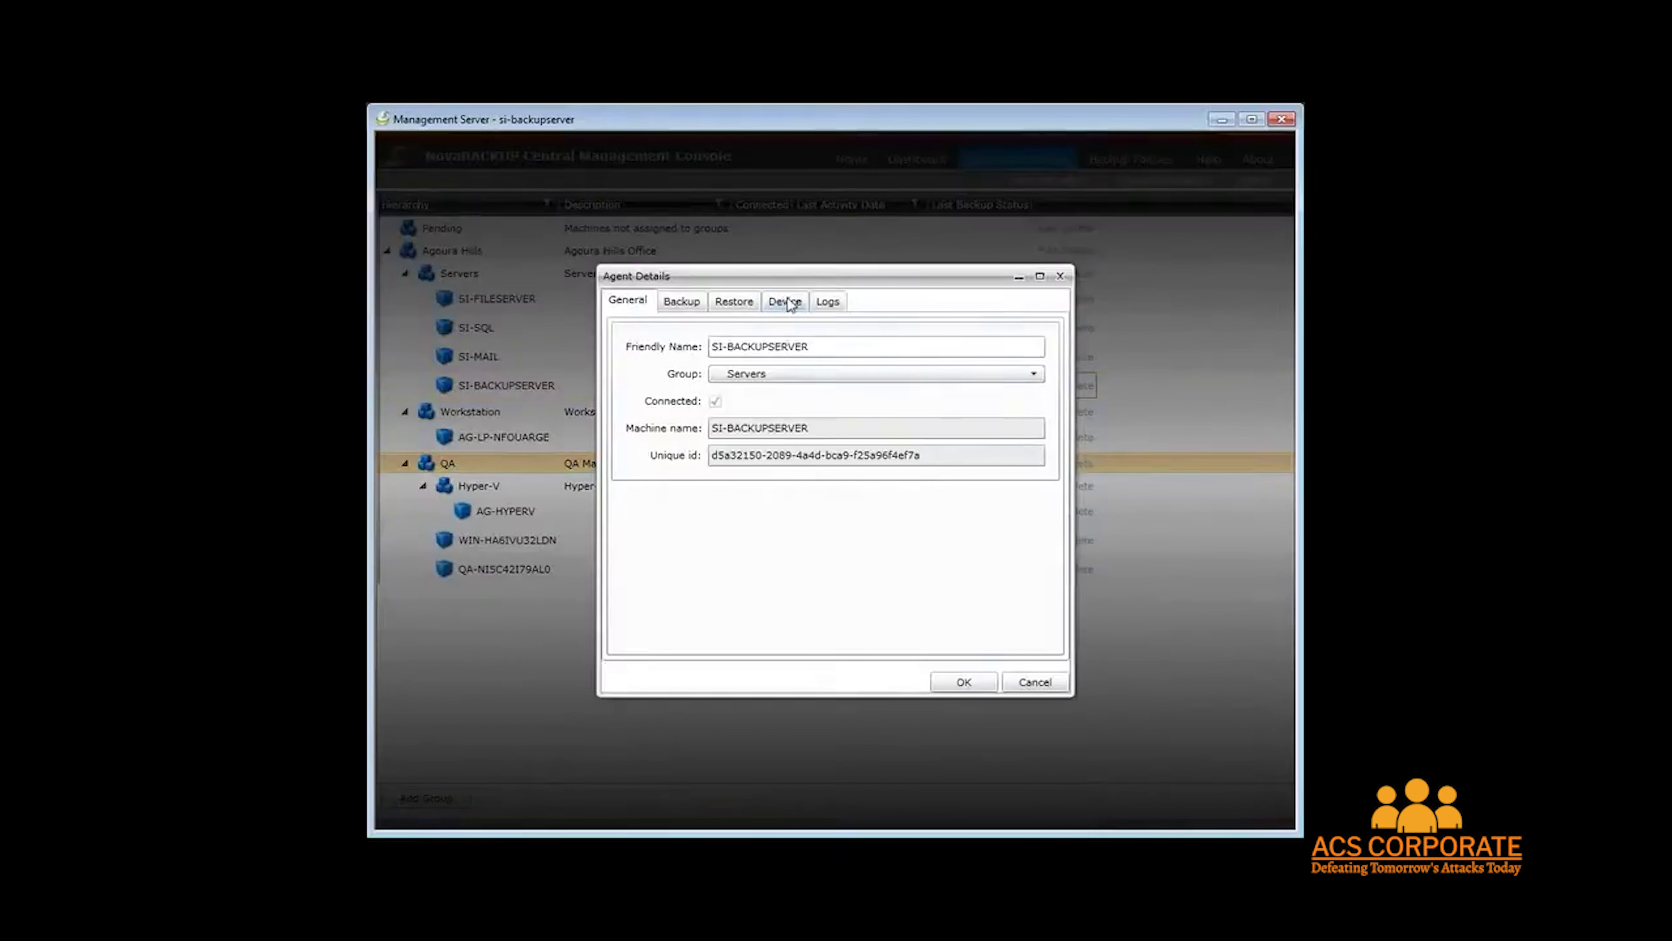
{"action": "left_click", "coordinate": [788, 301]}
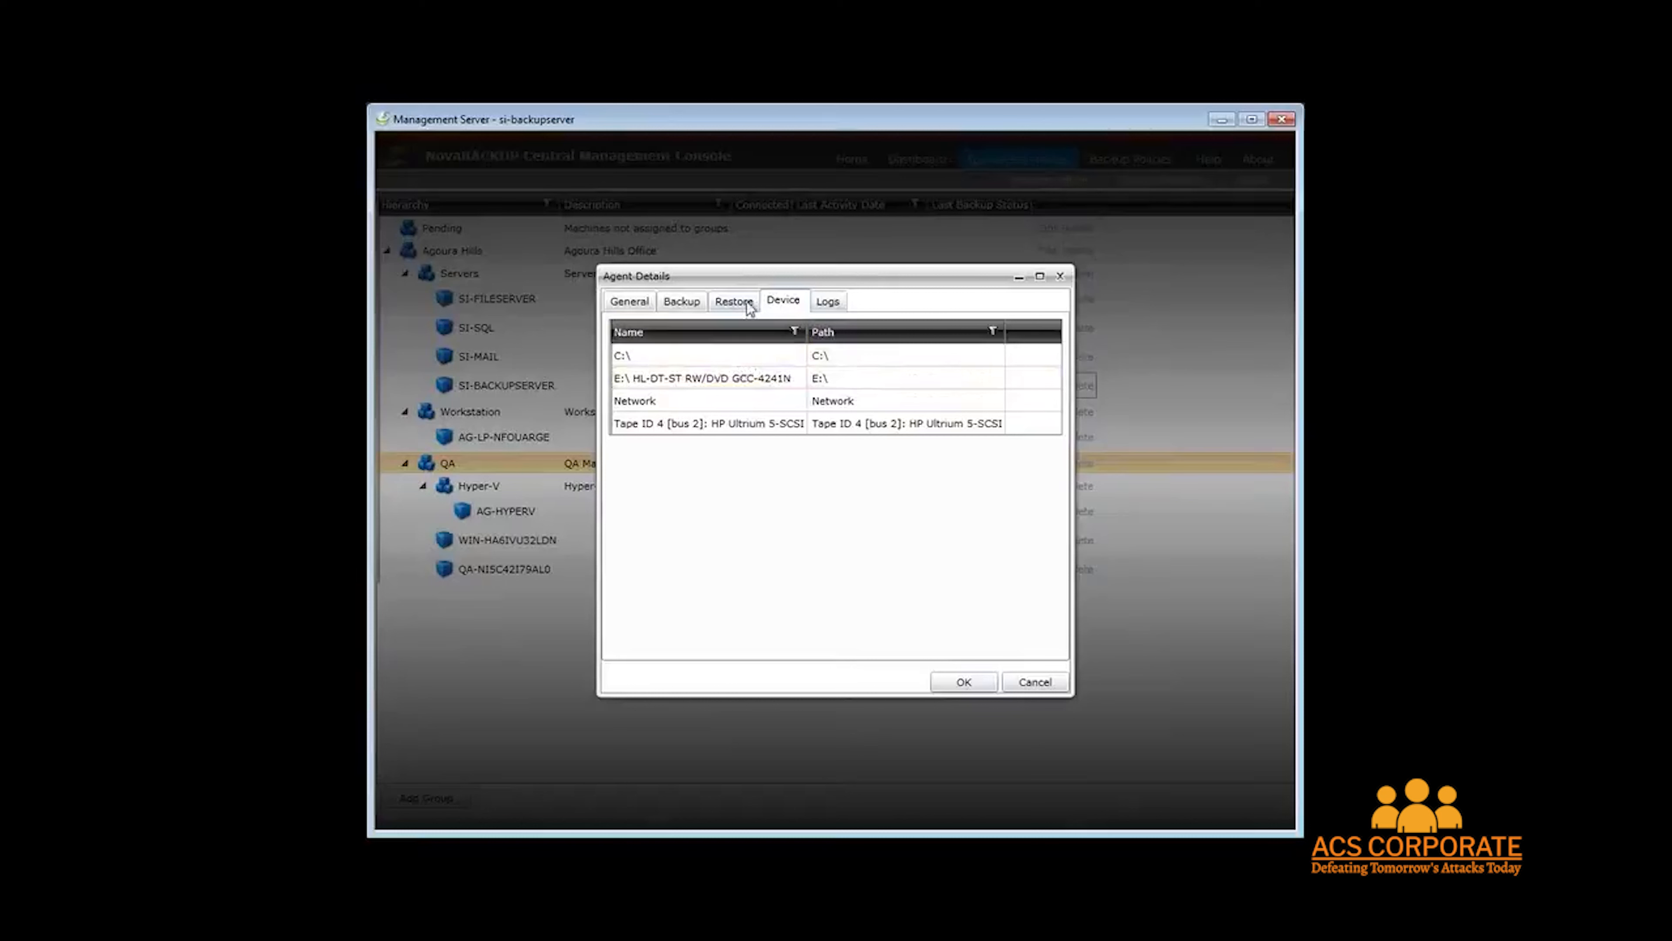
{"action": "left_click", "coordinate": [831, 301]}
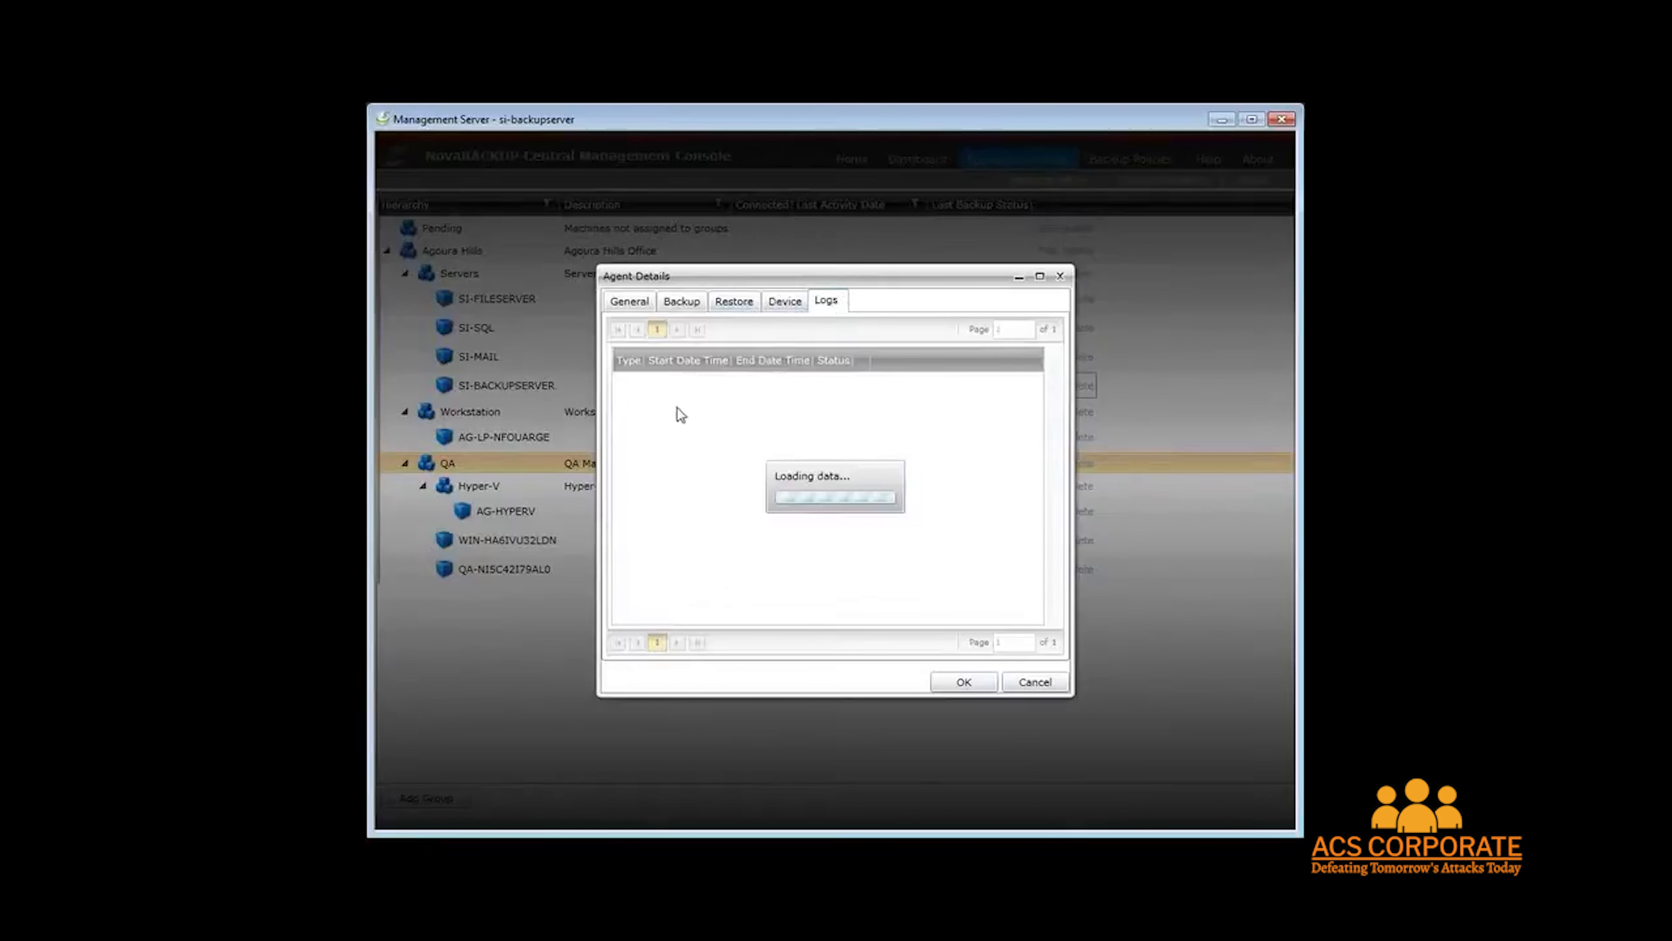
{"action": "left_click", "coordinate": [731, 302]}
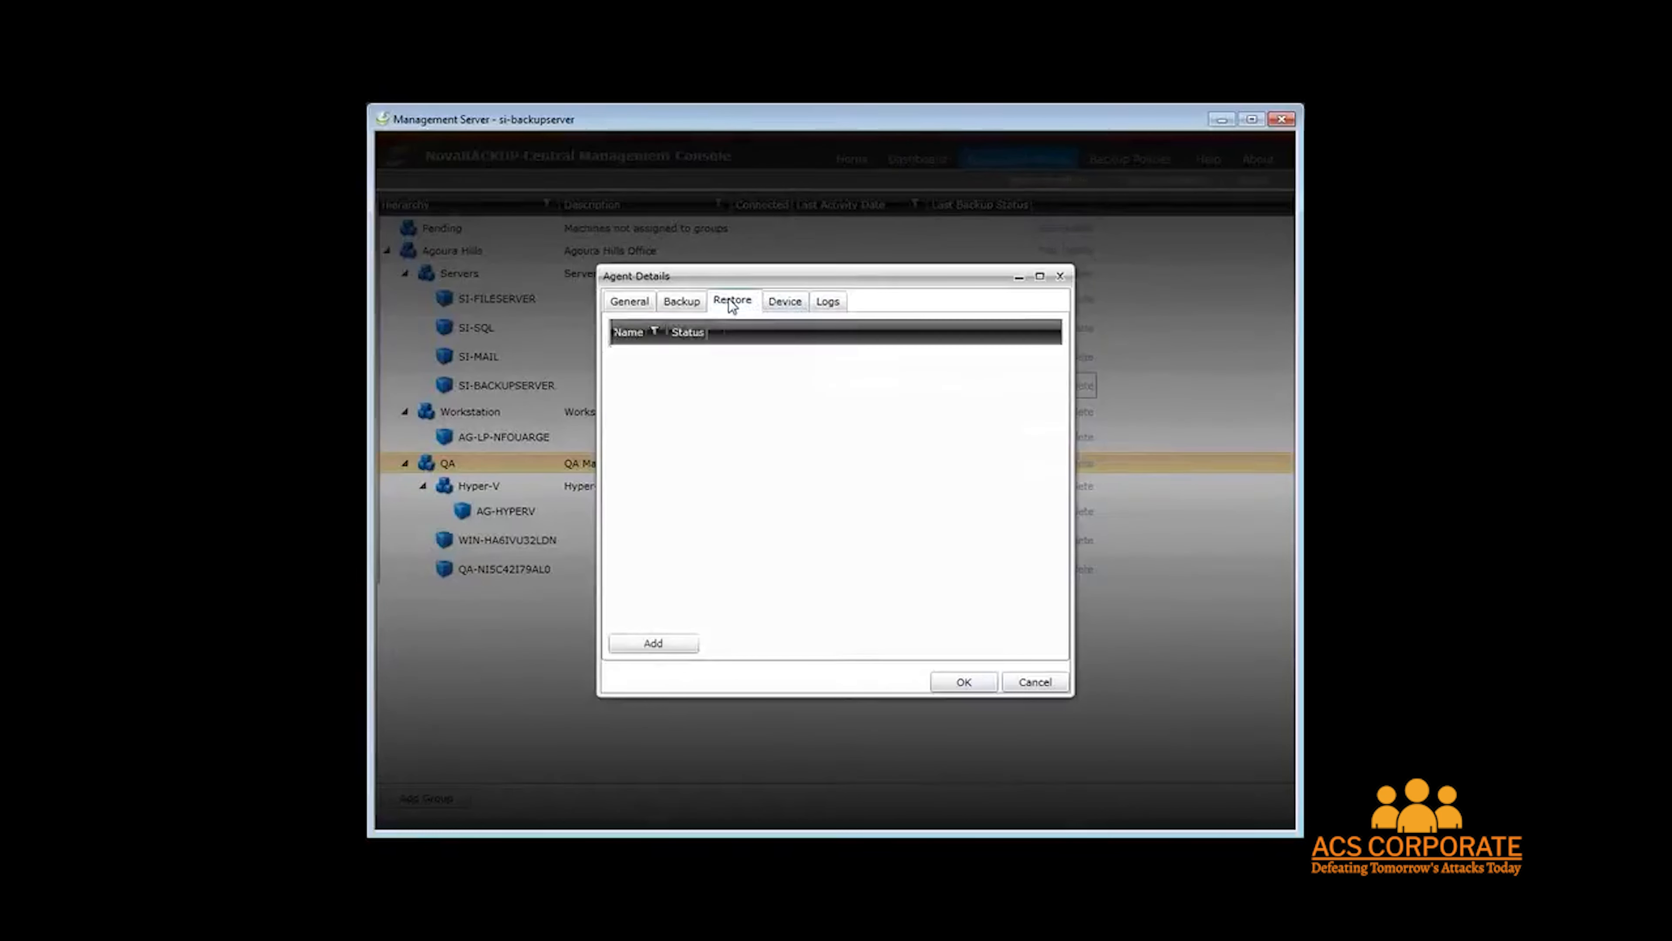
Start a restore for the agent and select the My Backup set under VM Test in Disk Backups.
{"action": "left_click", "coordinate": [661, 644]}
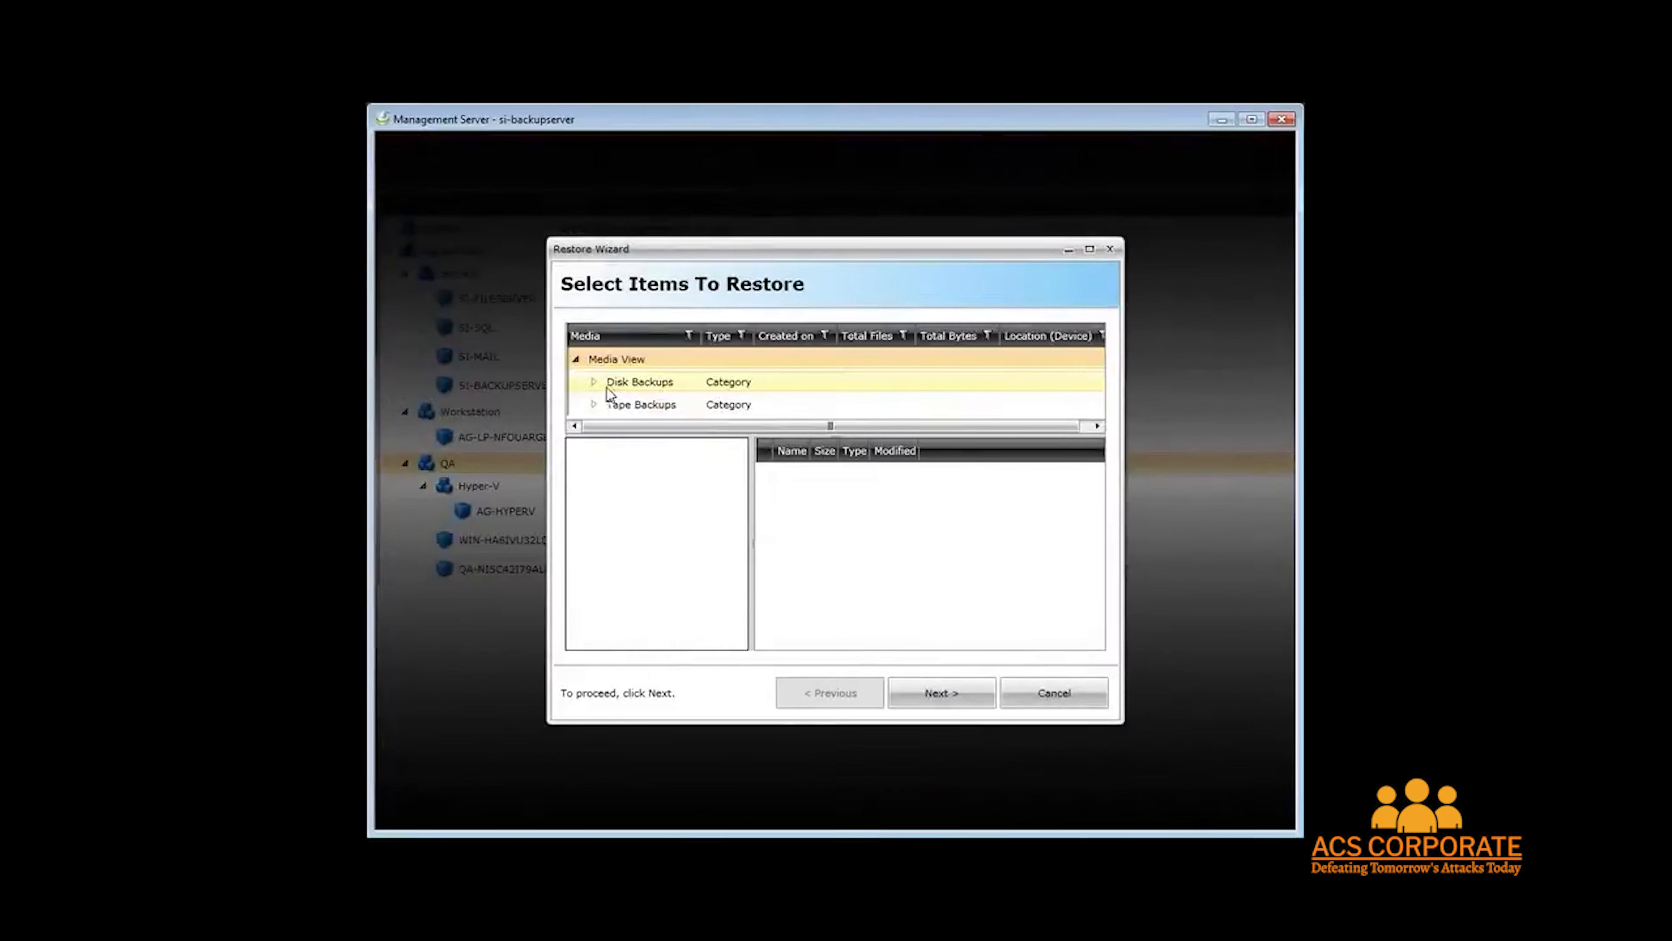
{"action": "left_click_drag", "start_coordinate": [887, 238], "coordinate": [868, 167]}
{"action": "left_click_drag", "start_coordinate": [545, 725], "coordinate": [482, 789]}
{"action": "left_click", "coordinate": [529, 311]}
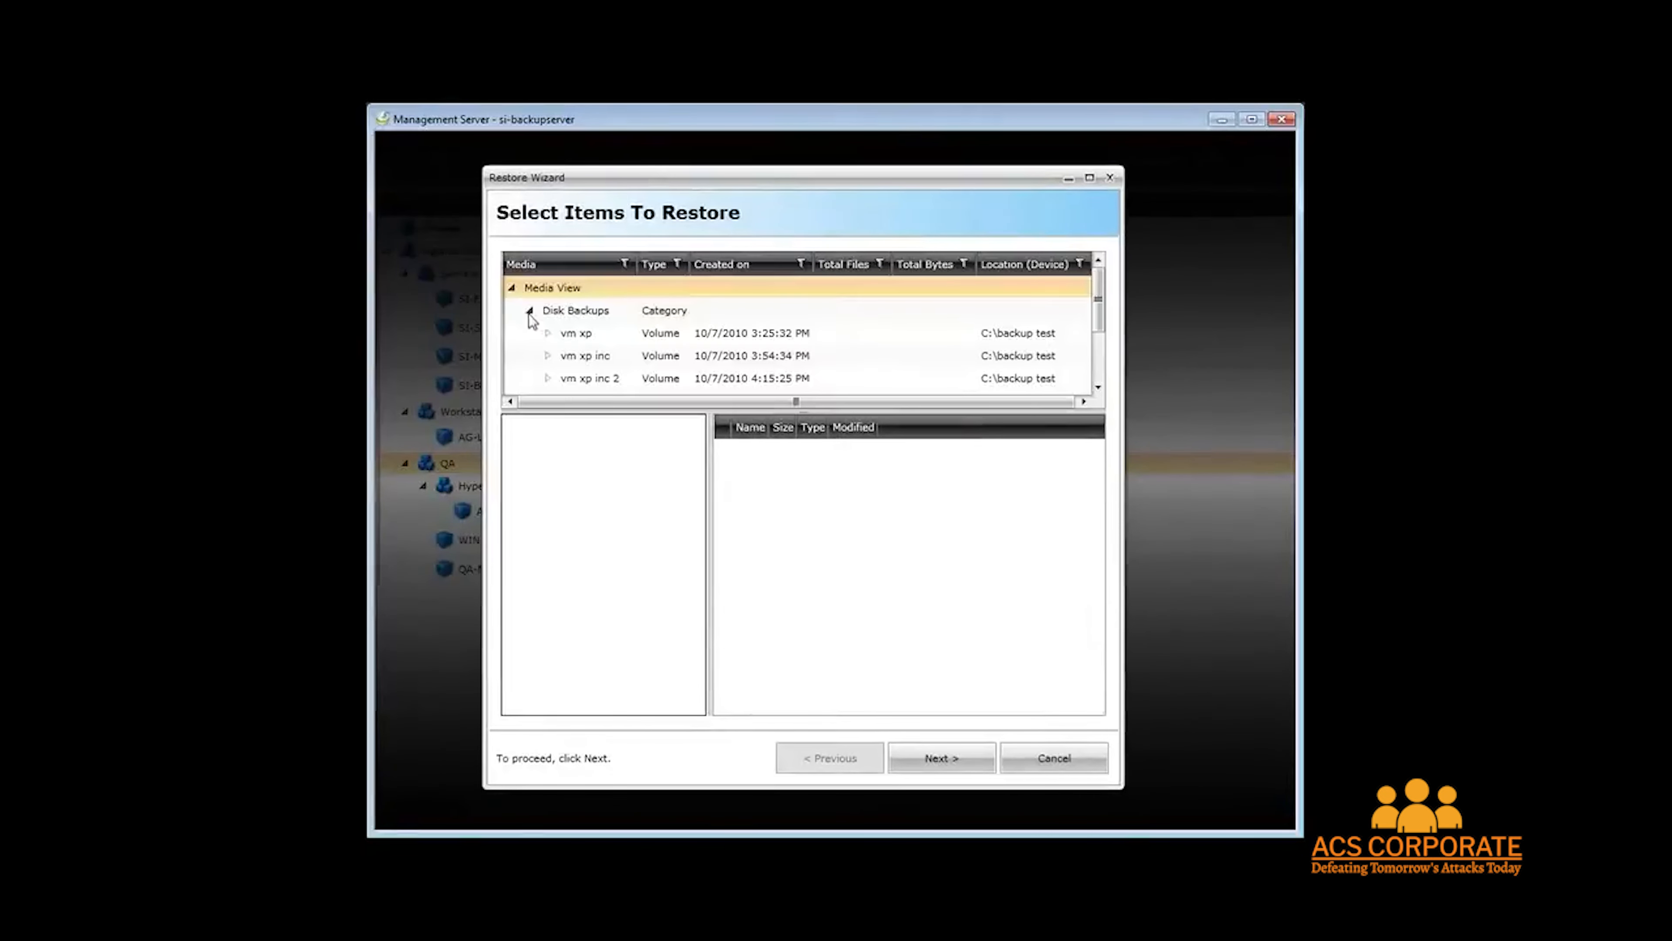
{"action": "scroll", "coordinate": [924, 353], "scroll_direction": "down", "scroll_amount": 2}
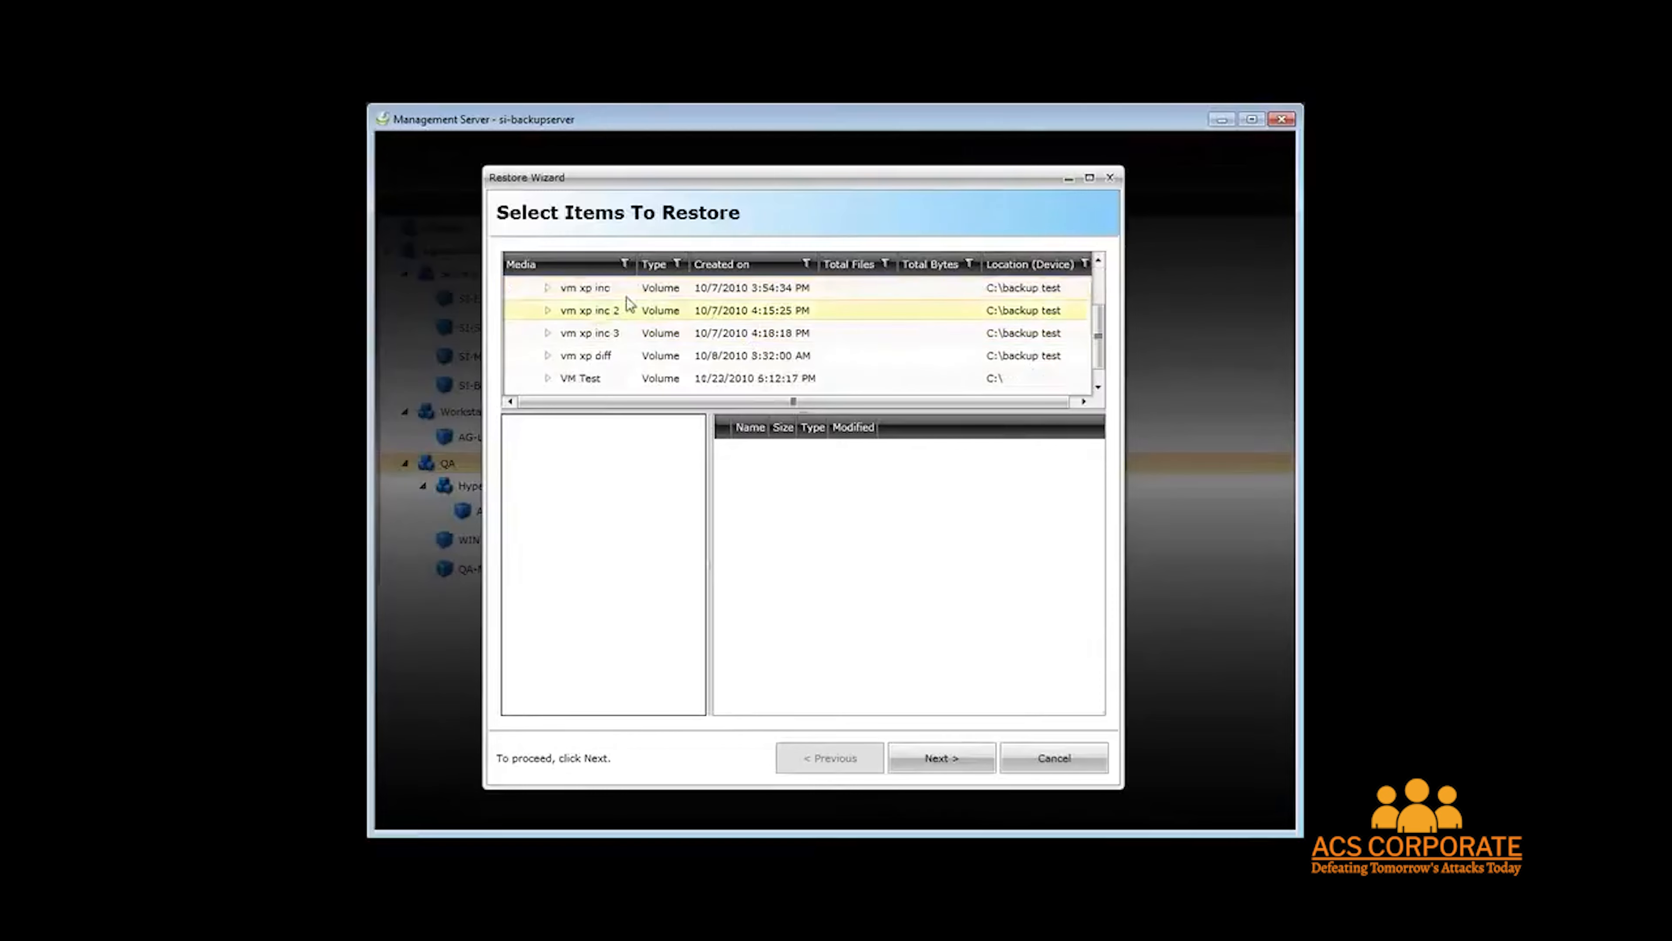
{"action": "left_click", "coordinate": [546, 378]}
{"action": "scroll", "coordinate": [914, 360], "scroll_direction": "down", "scroll_amount": 1}
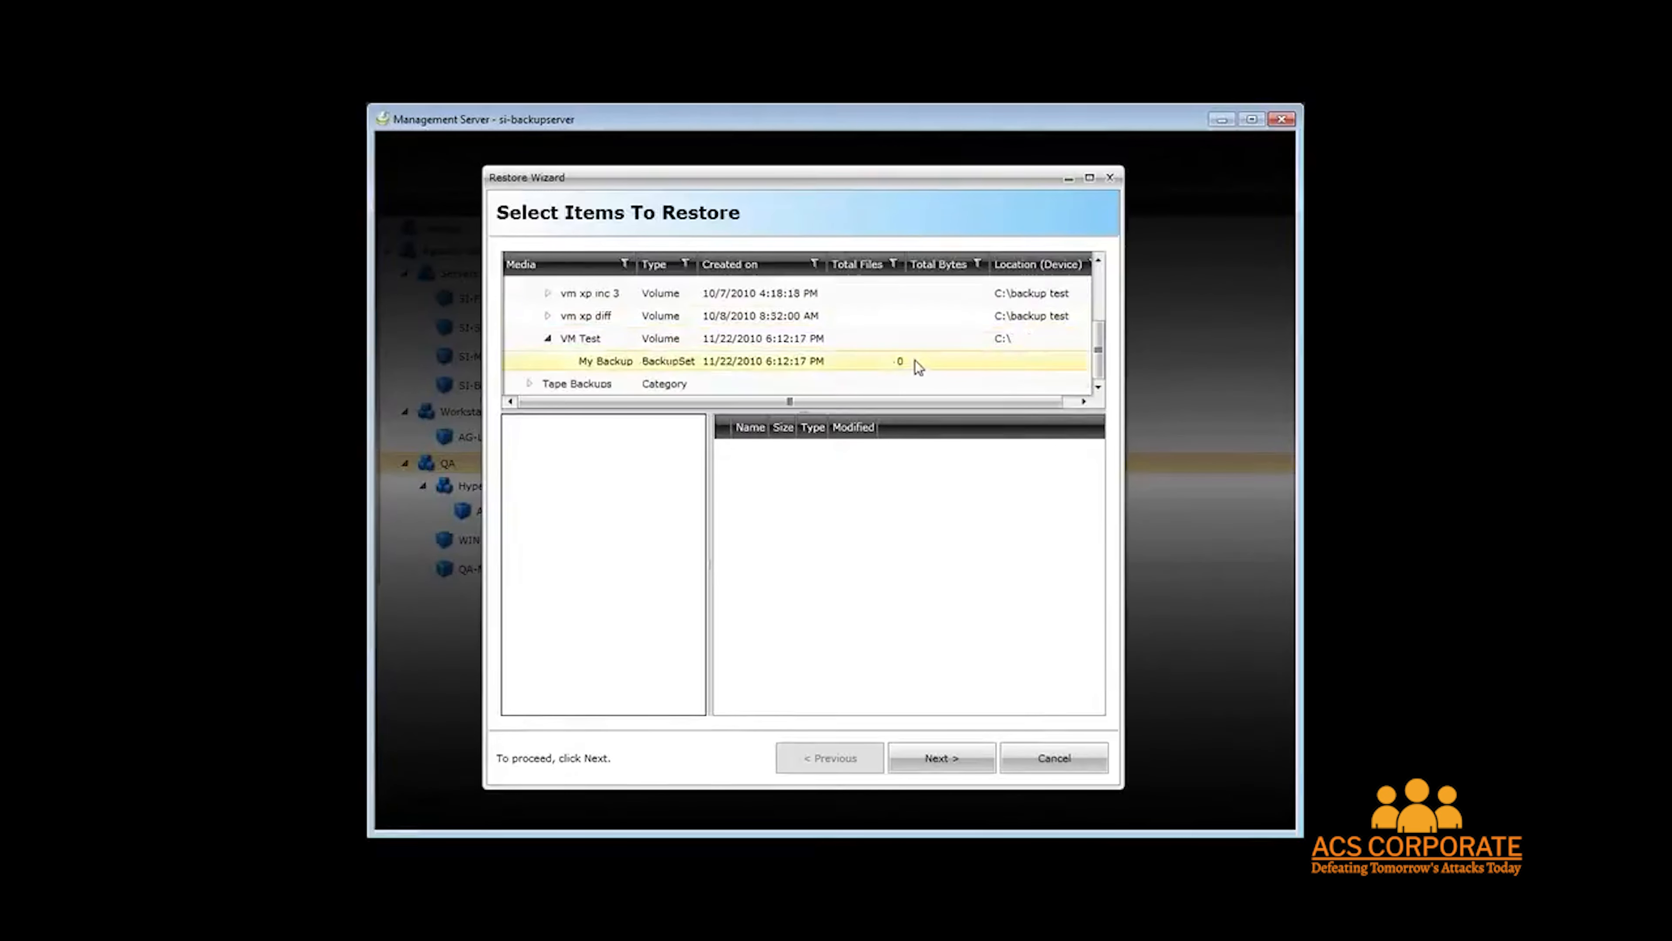
{"action": "left_click", "coordinate": [685, 361]}
Select the LiveHelp folder under VMware and ag-vcenter for restore, then close the Restore Wizard and agent details.
{"action": "left_click", "coordinate": [511, 426]}
{"action": "left_click", "coordinate": [593, 447]}
{"action": "left_click", "coordinate": [529, 447]}
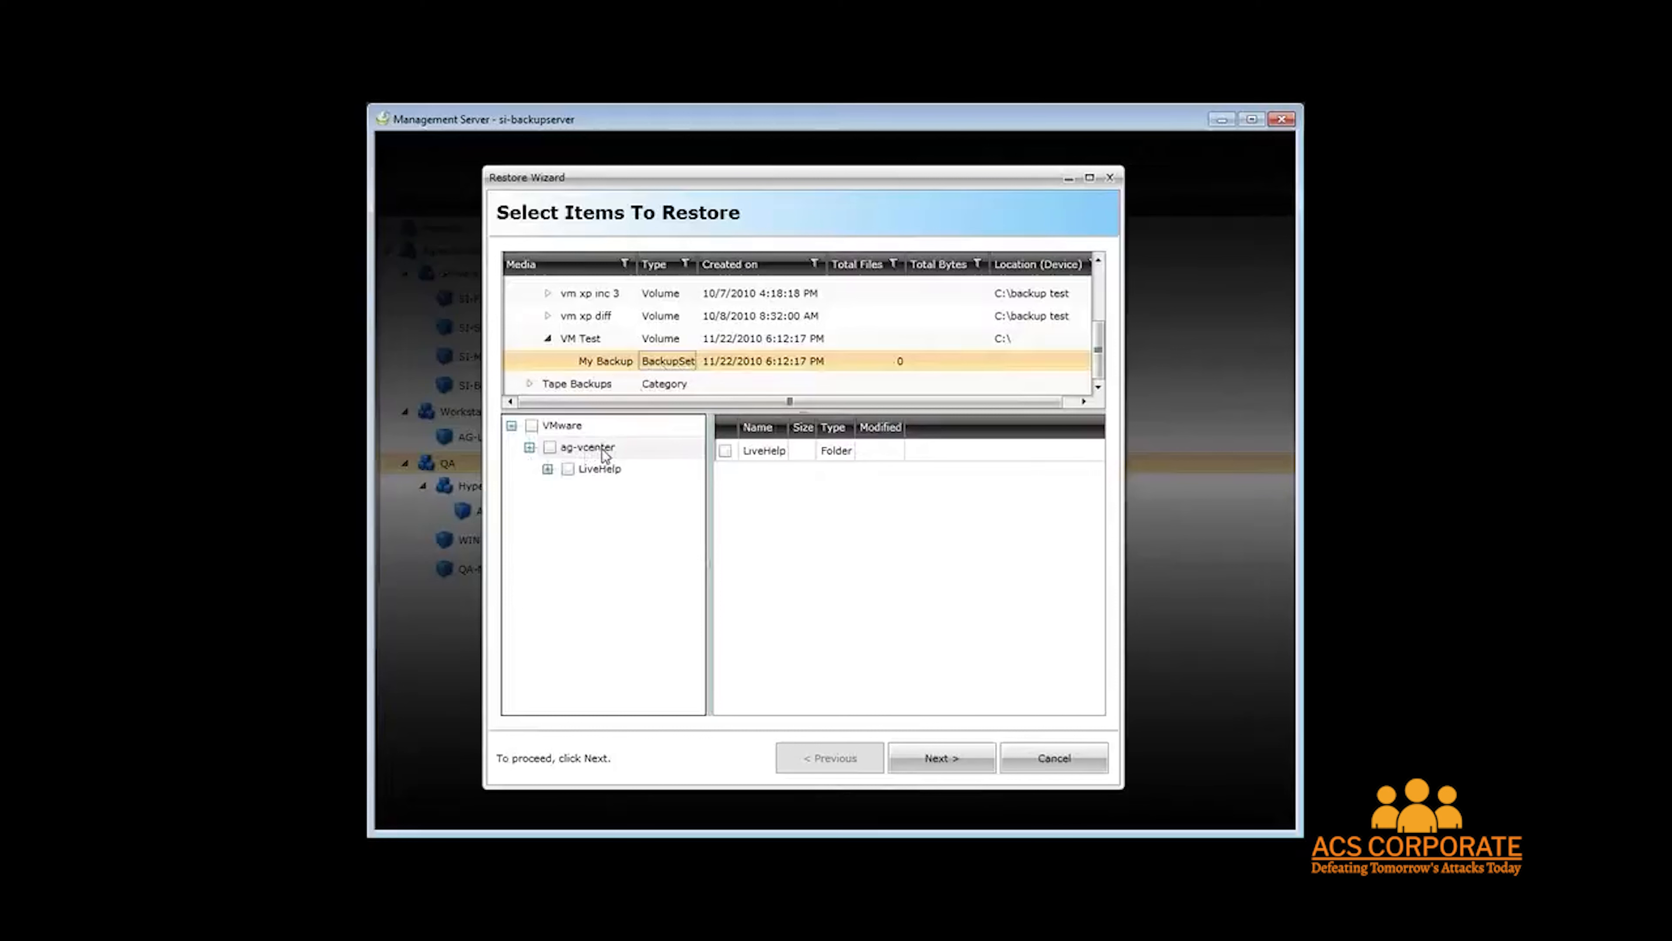
{"action": "left_click", "coordinate": [606, 473]}
{"action": "left_click", "coordinate": [569, 469]}
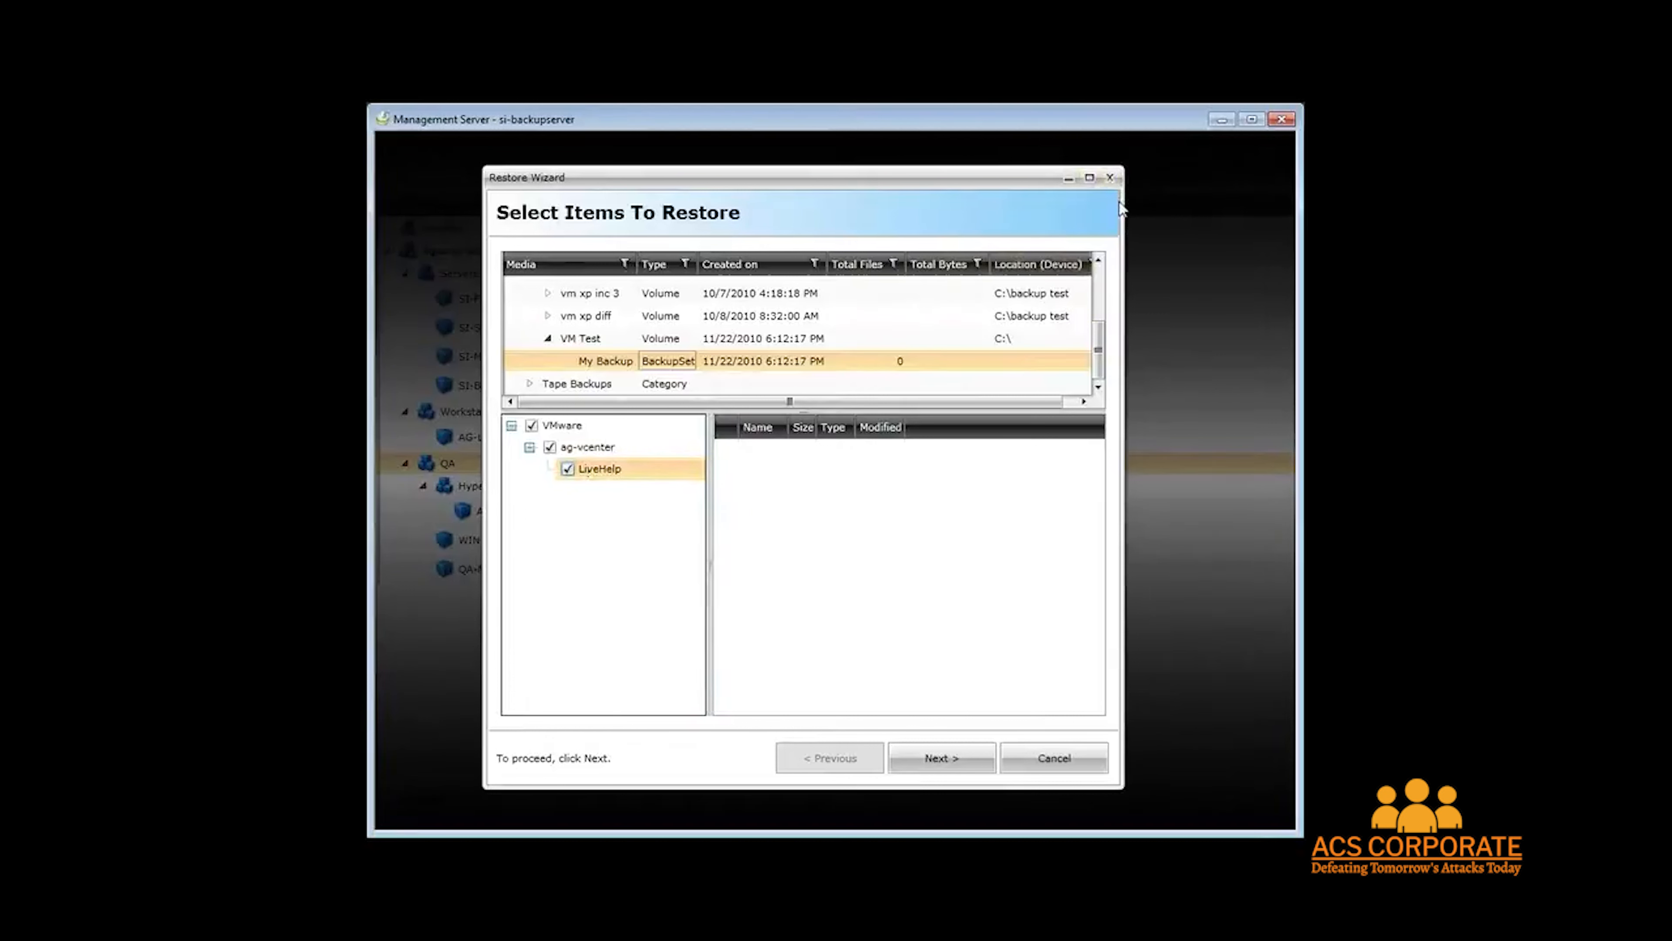
{"action": "left_click", "coordinate": [1110, 178]}
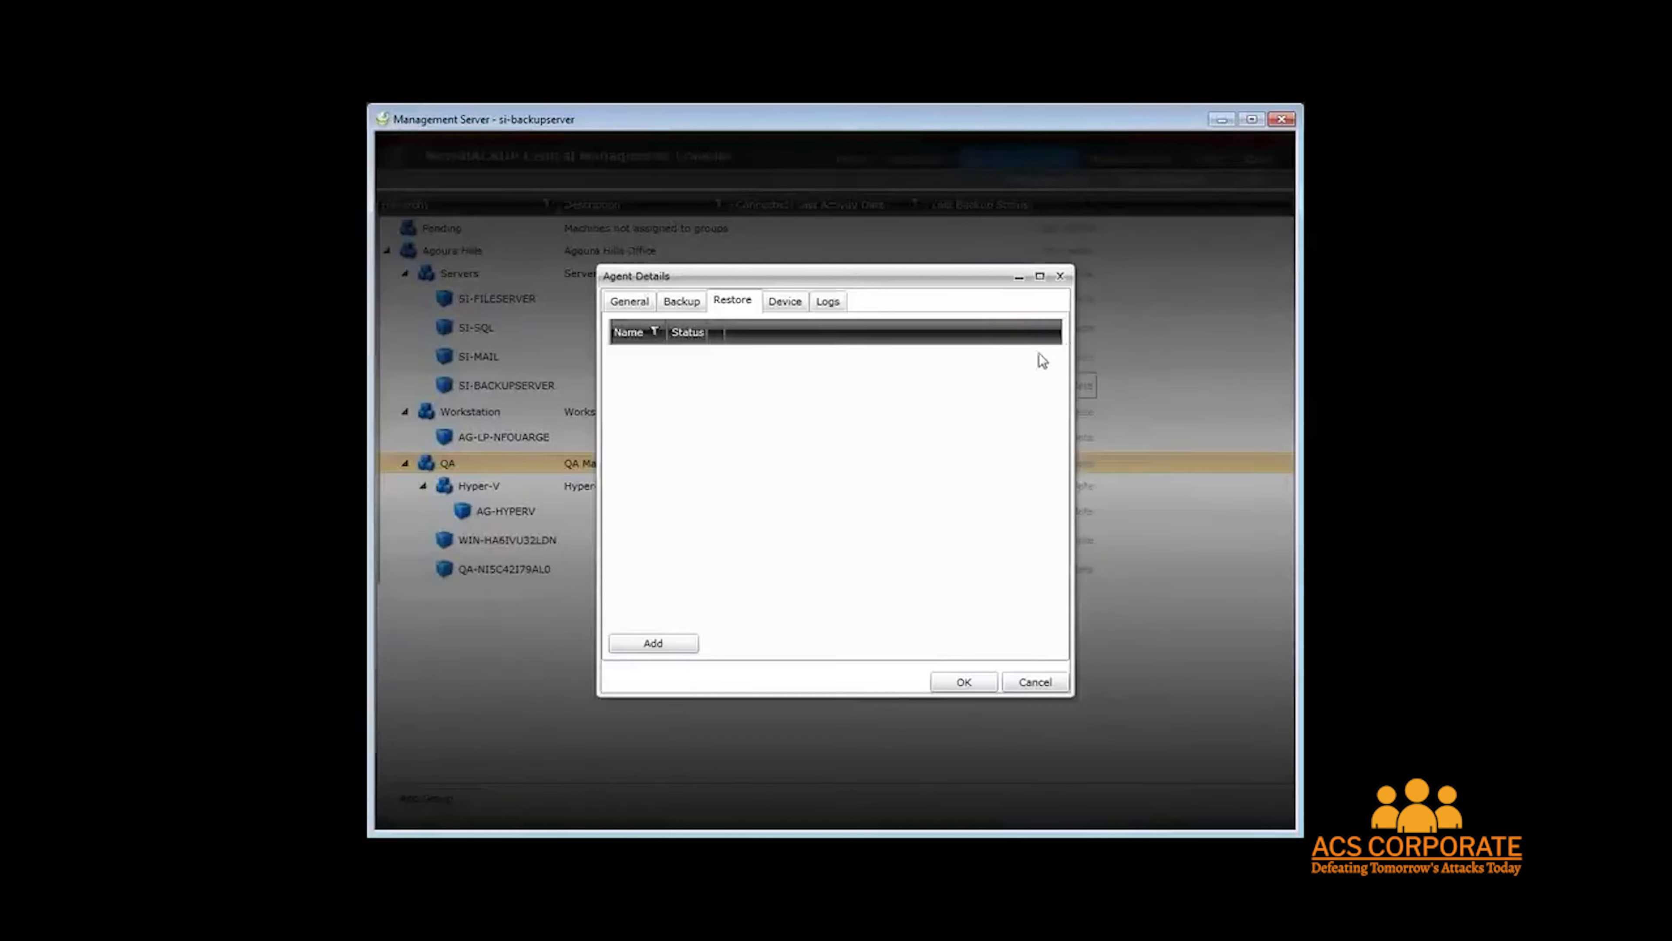
{"action": "left_click", "coordinate": [1061, 276]}
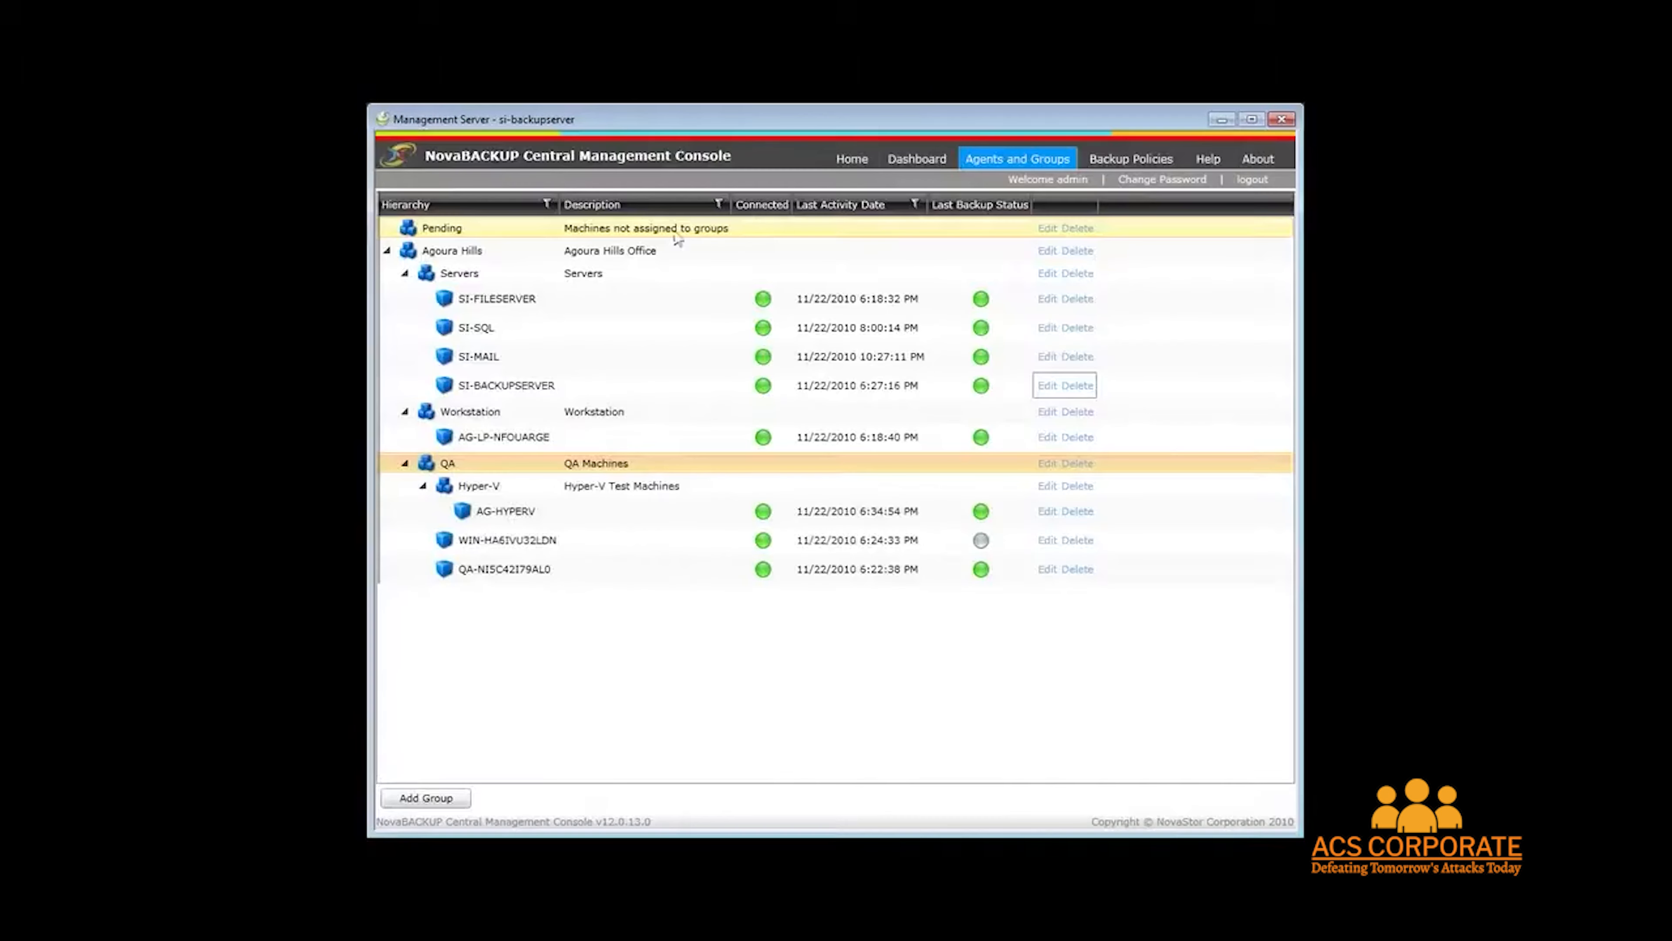
View the backup policies list and then the dashboard.
{"action": "left_click", "coordinate": [1140, 169]}
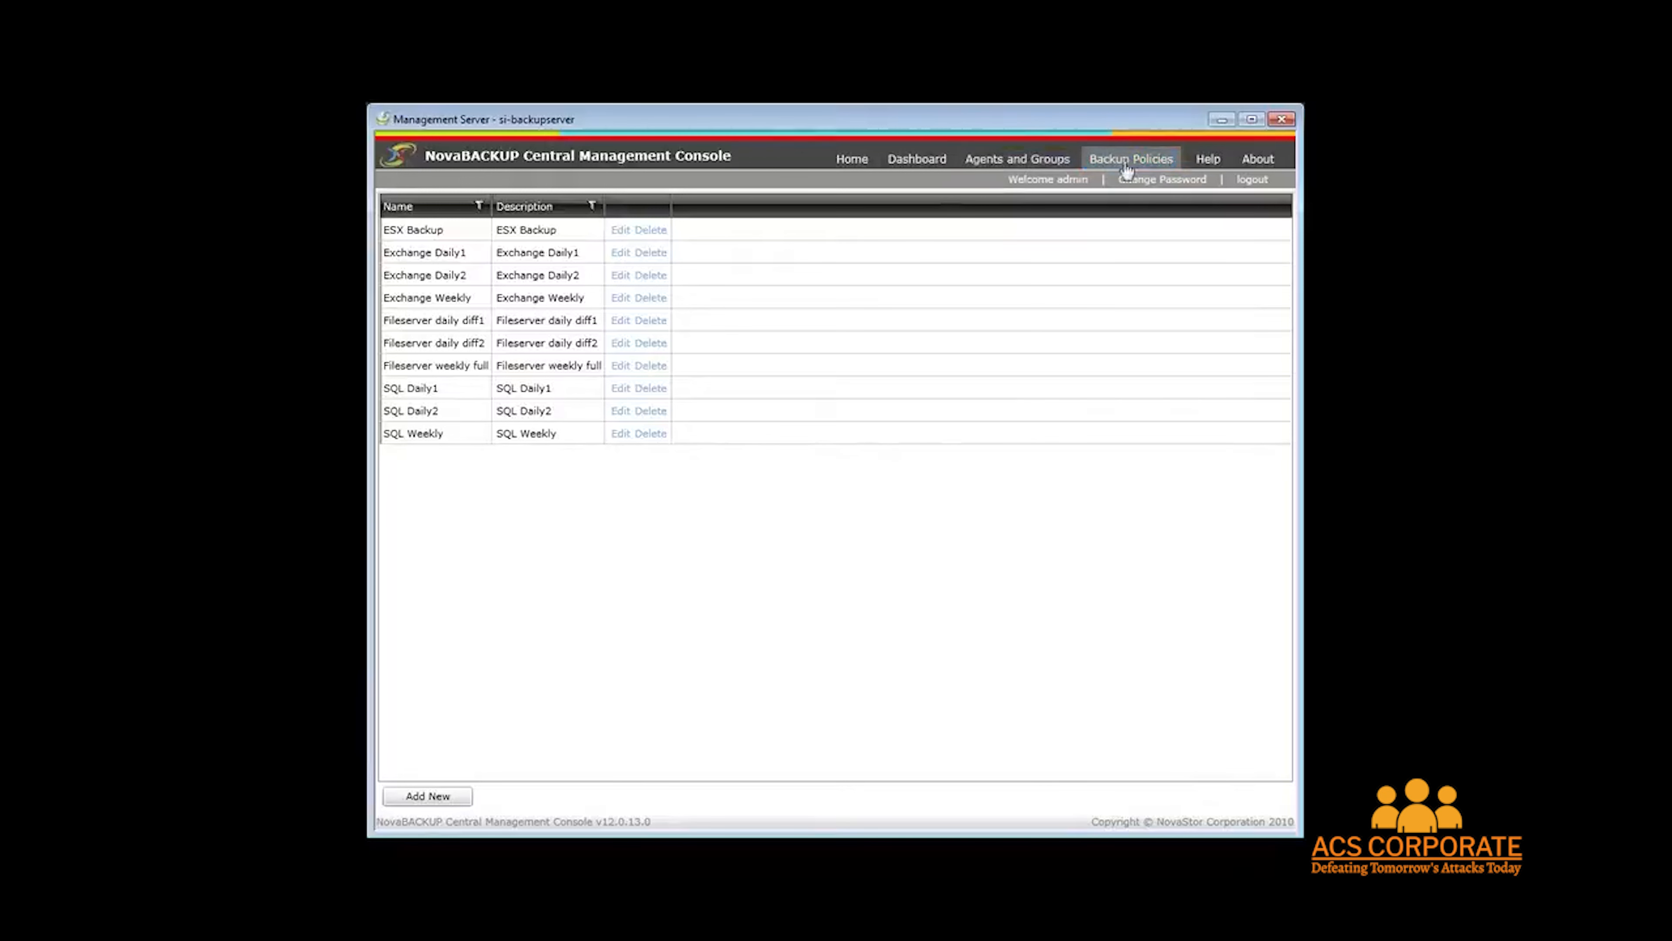
{"action": "left_click", "coordinate": [944, 165]}
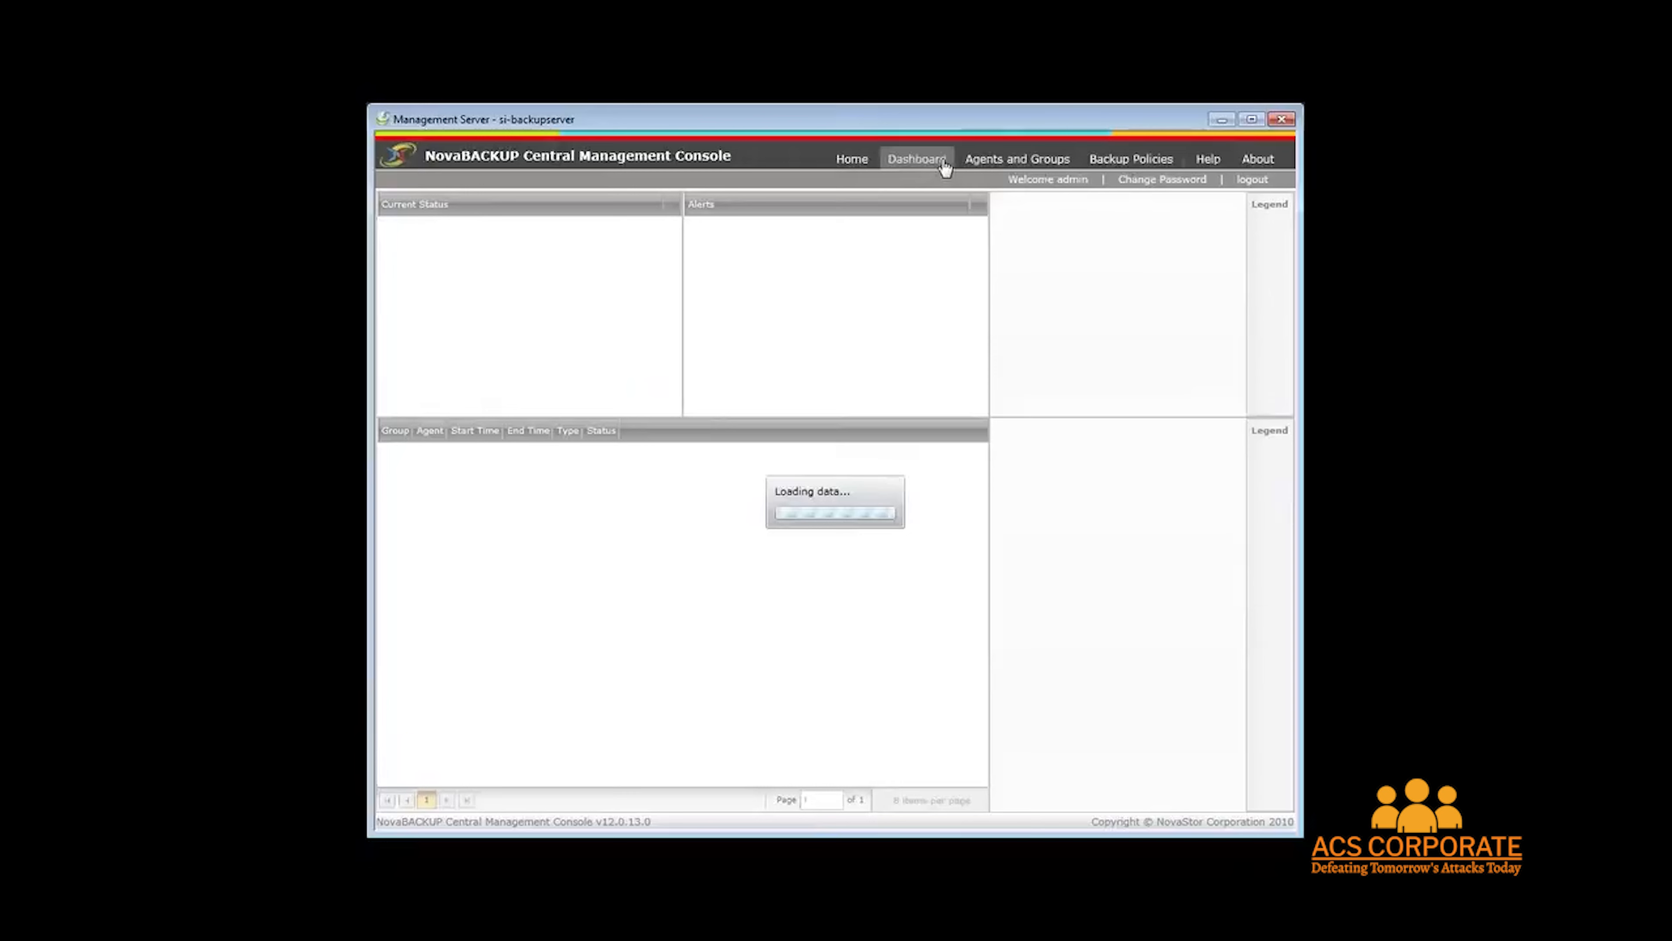